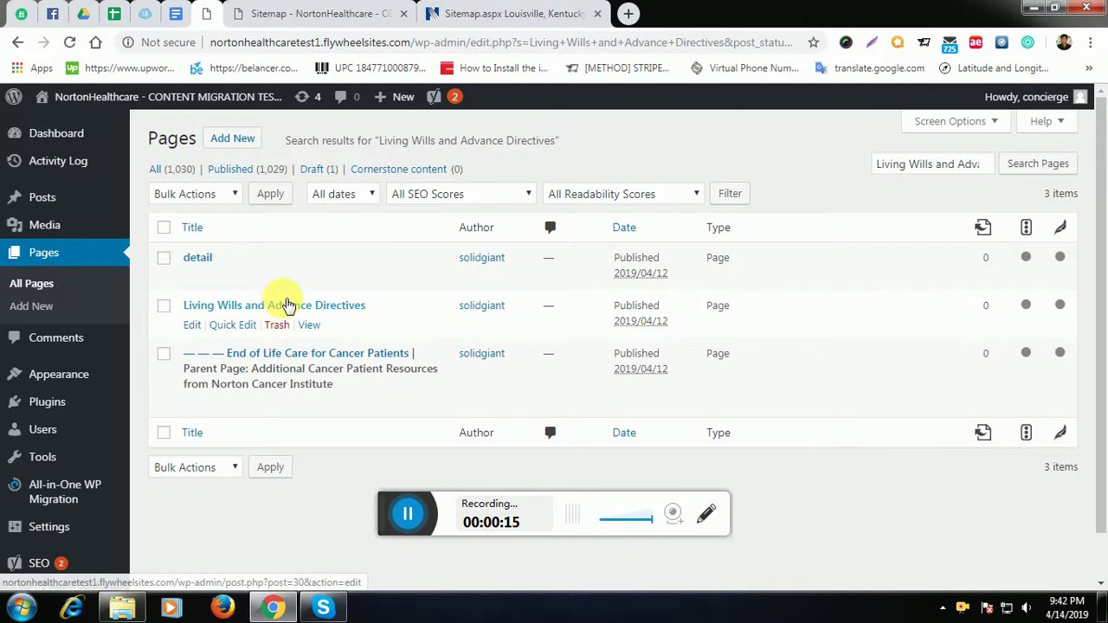
Open the Living Wills and Advance Directives page for quick editing and set its order to 2.
key("ctrl+f")
left_click(232, 325)
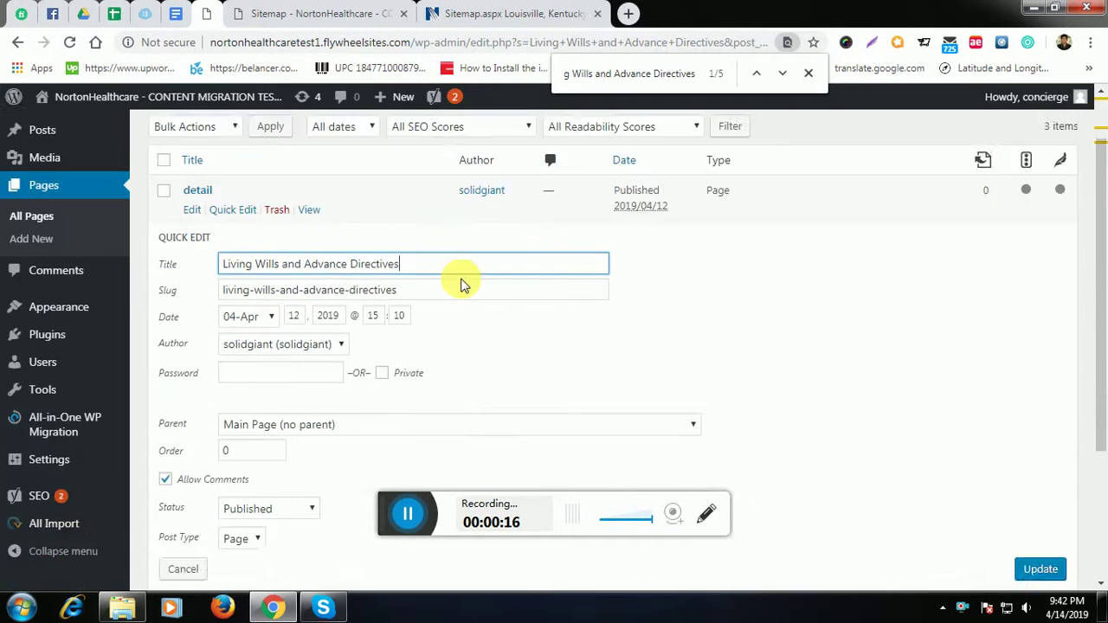
scroll(297, 334, "down", 1)
double_click(252, 356)
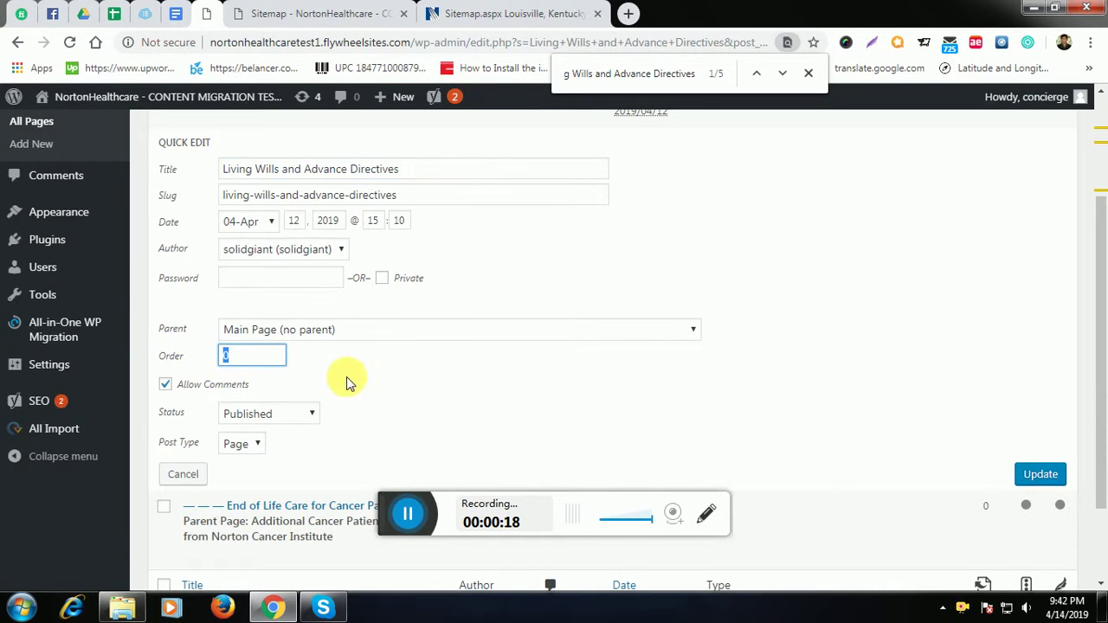
type("2")
Set the parent of Living Wills and Advance Directives to Norton Healthcare Billing Information Center.
left_click(385, 331)
key("n")
key("n")
key("n")
key("n")
key("n")
key("n")
key("n")
key("n")
key("n")
key("n")
key("n")
key("n")
key("n")
key("n")
key("n")
key("n")
key("n")
key("n")
key("n")
key("n")
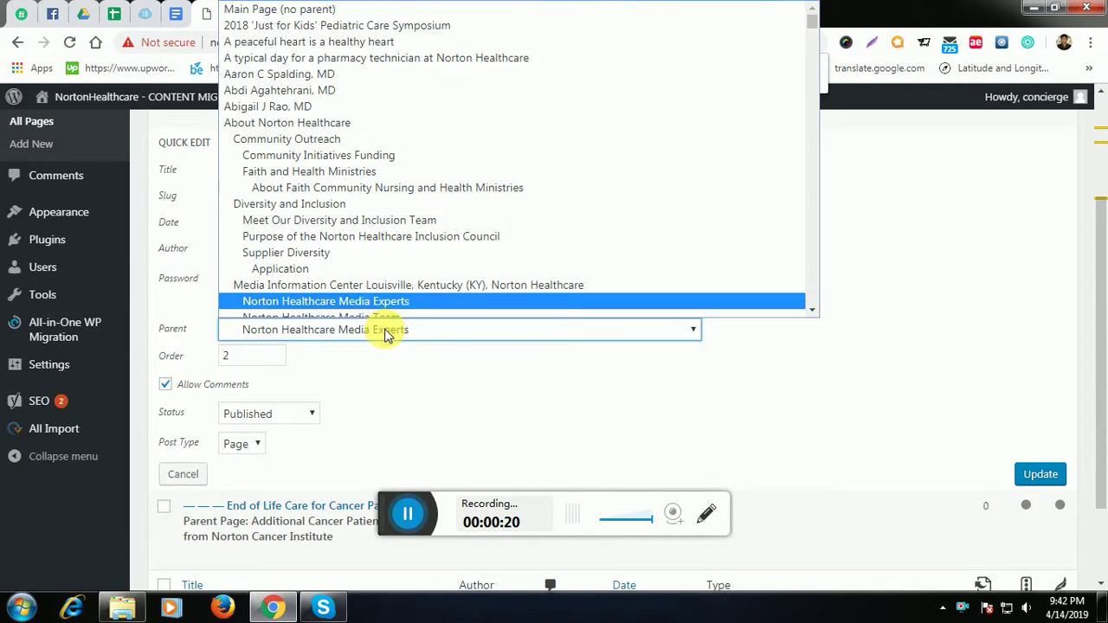
key("n")
key("n")
key("n")
key("n")
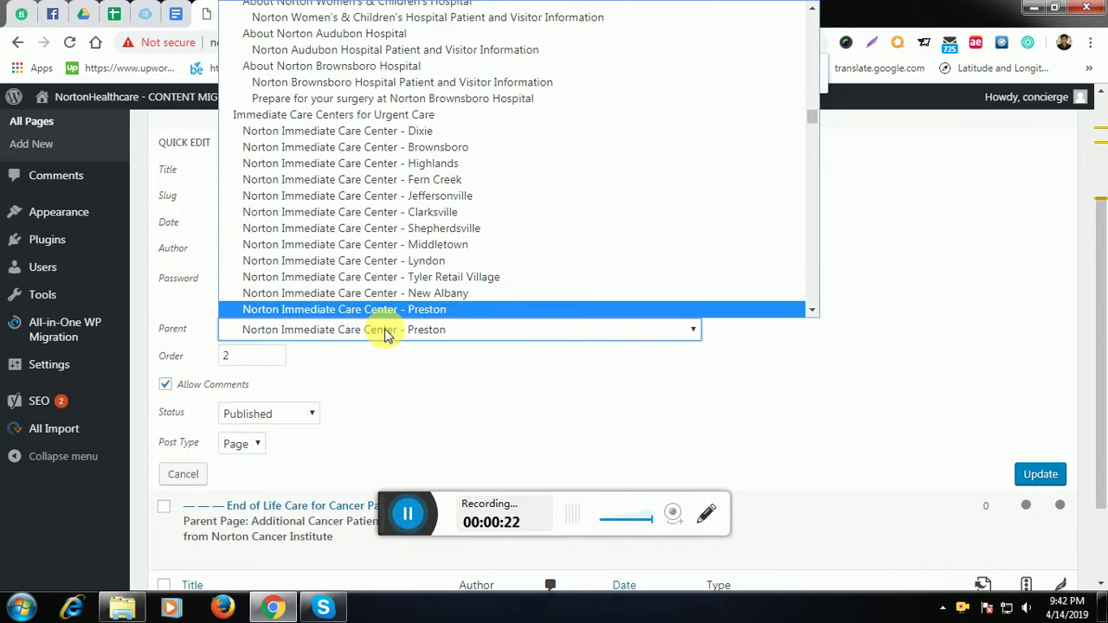
key("n")
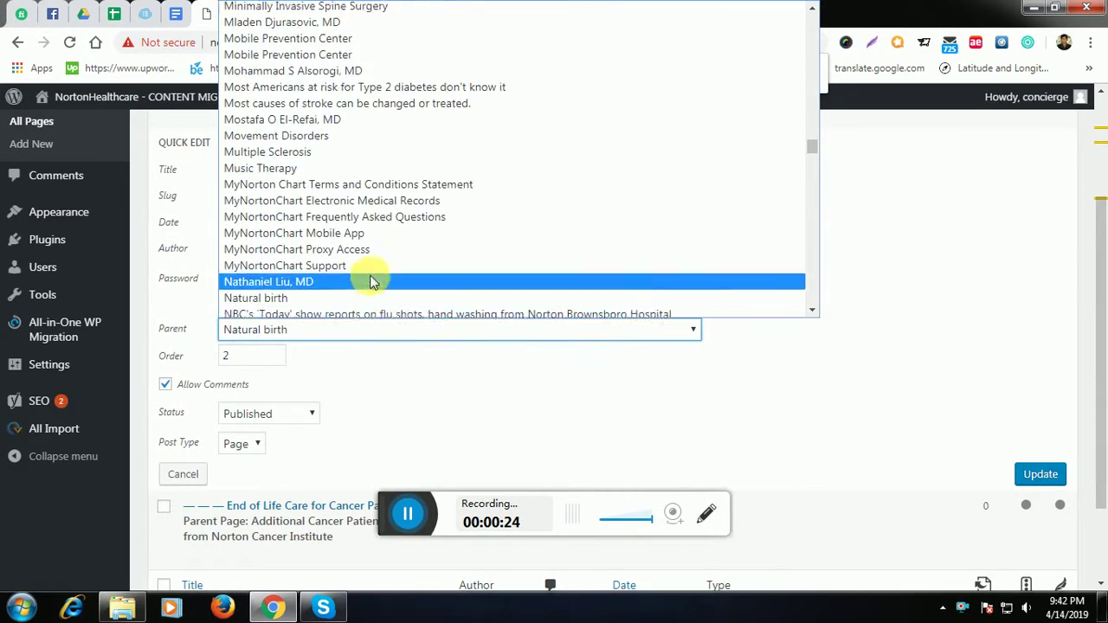
scroll(373, 260, "up", 10)
scroll(368, 264, "up", 3)
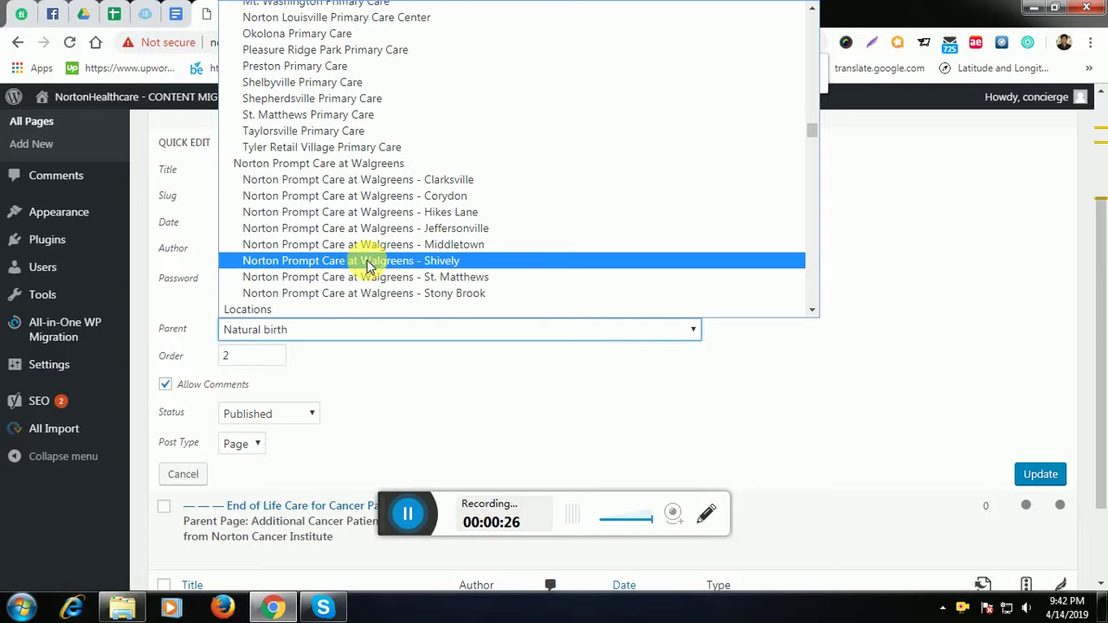
scroll(368, 264, "down", 10)
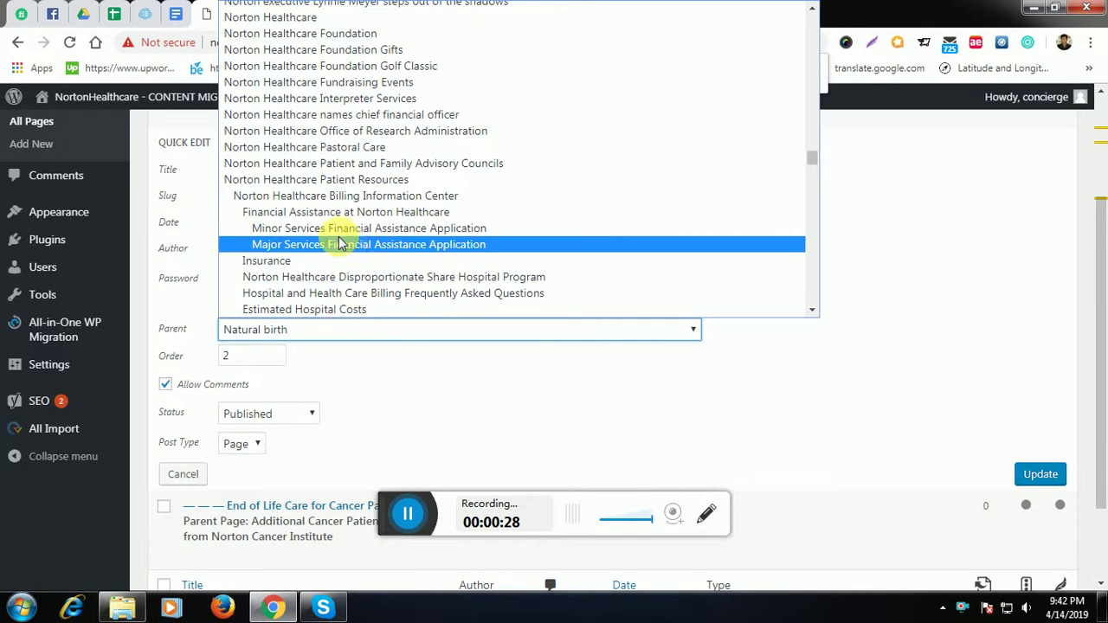
key("Escape")
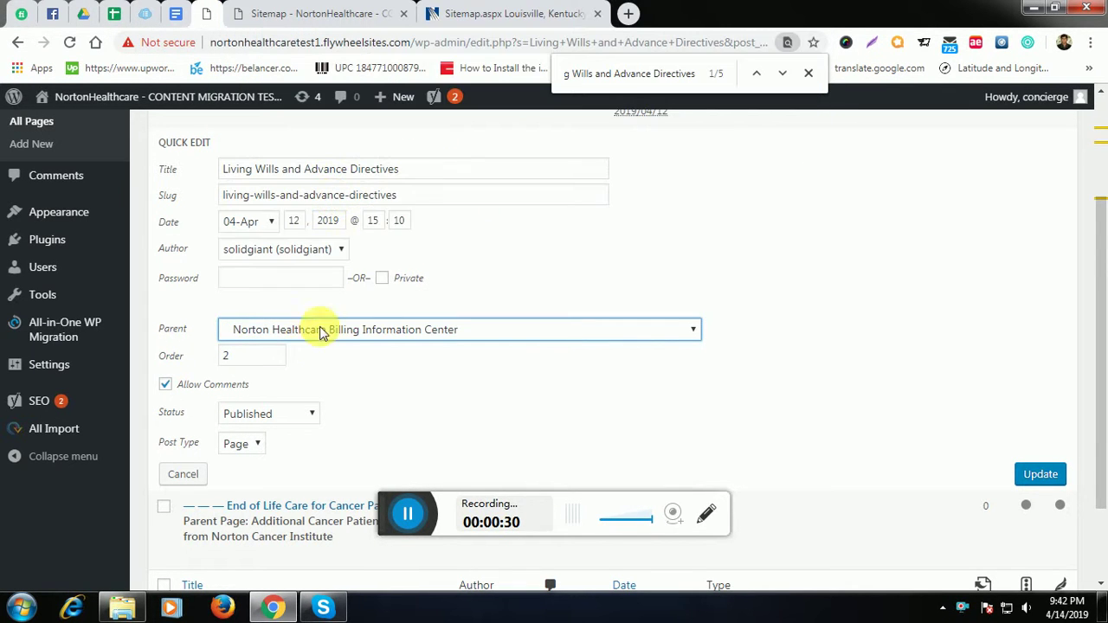
Open Billing Information from the live Norton Healthcare sitemap, check its page heading, and return to the WordPress quick edit form.
left_click(470, 13)
left_click(209, 187)
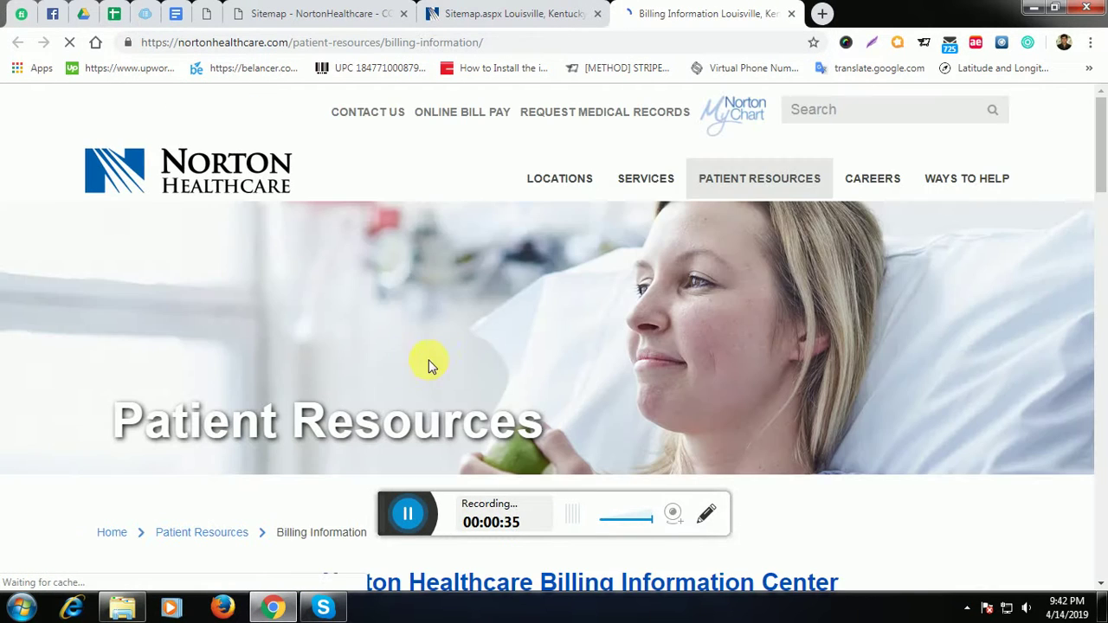
scroll(334, 390, "down", 3)
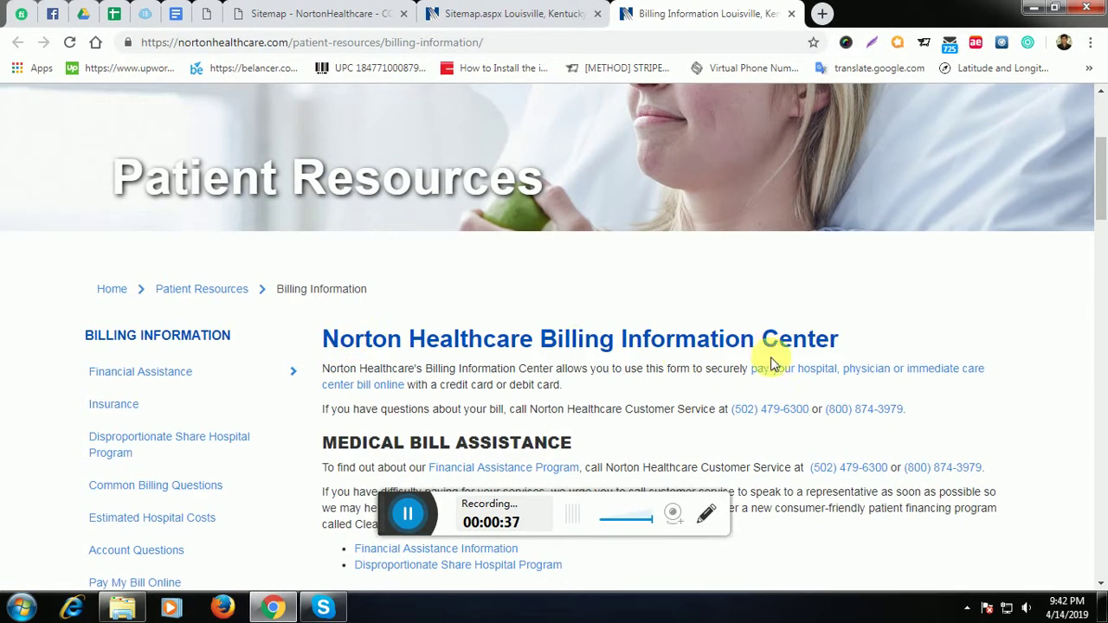
left_click(299, 15)
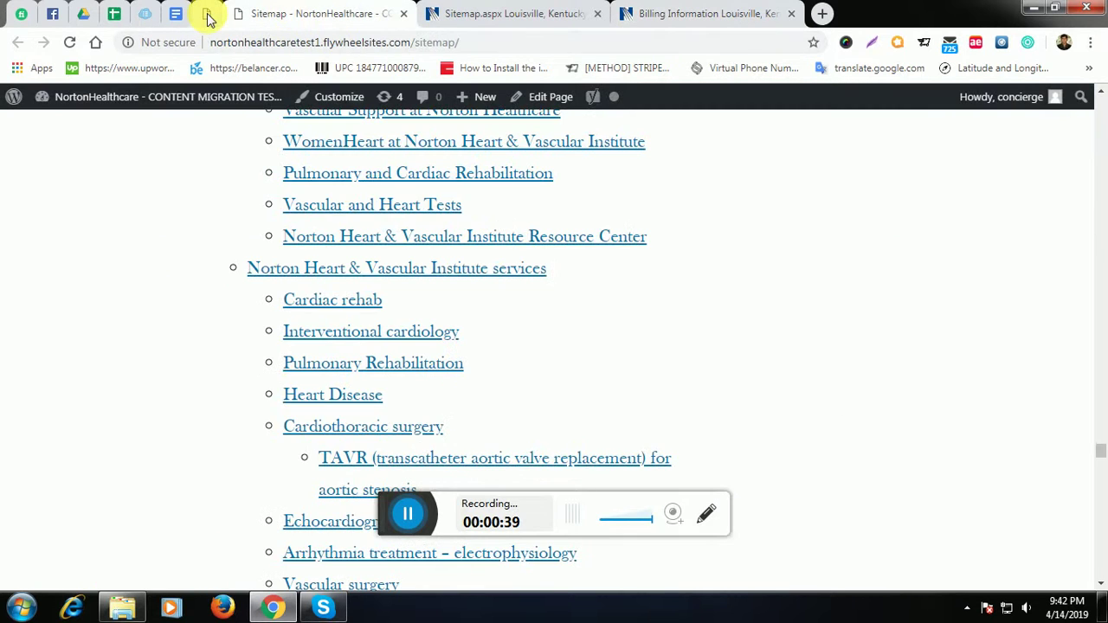
left_click(208, 13)
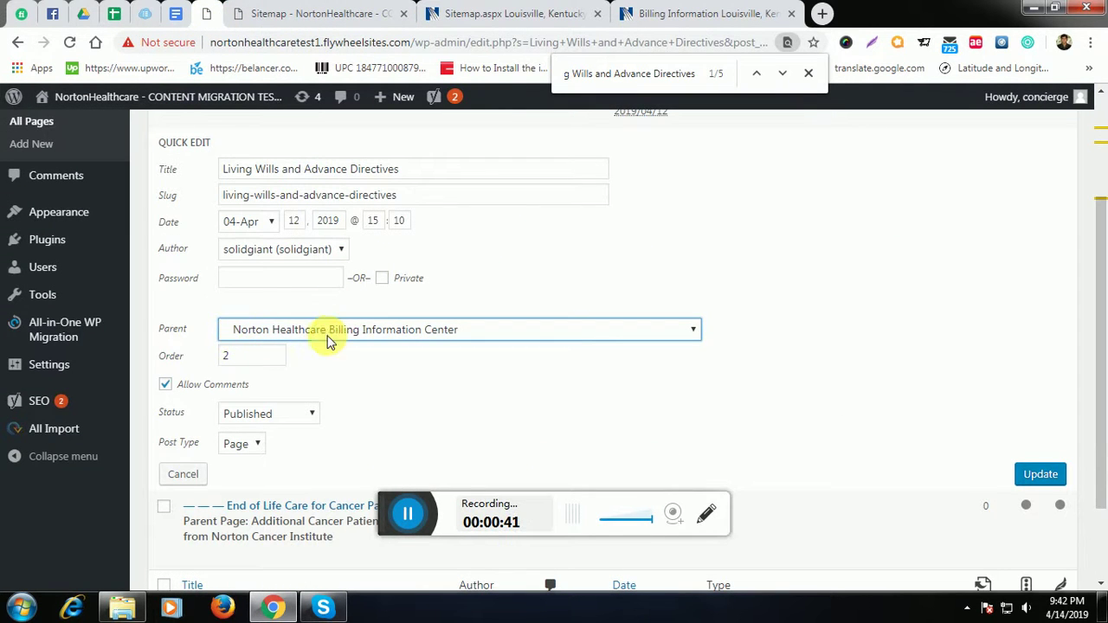
scroll(485, 252, "up", 1)
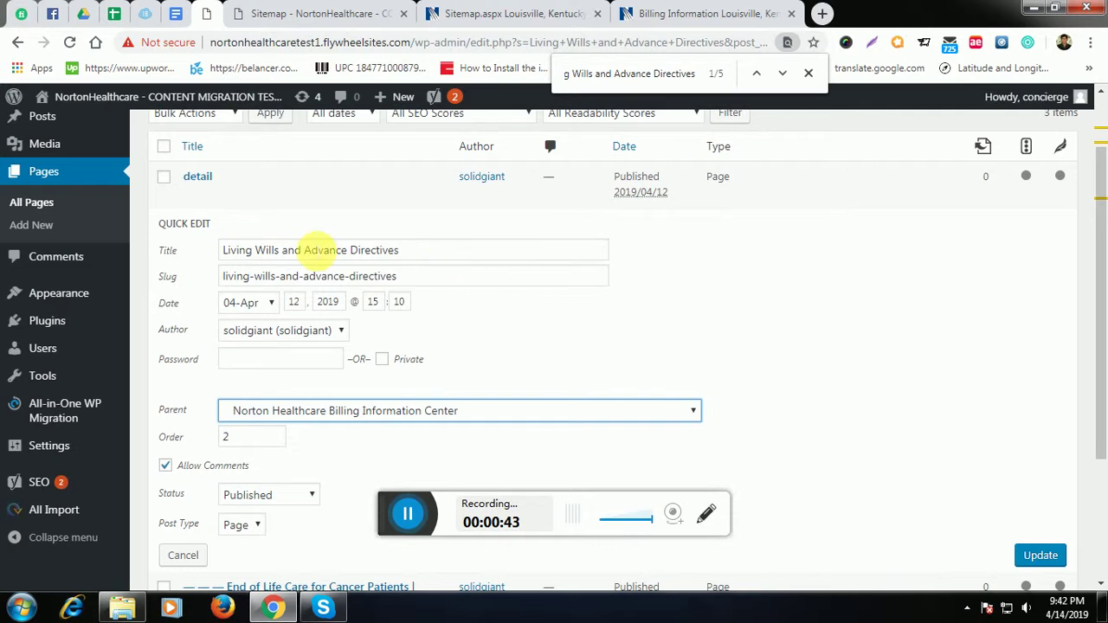
Open Patient Resources from the live sitemap, check its page heading, and return to the WordPress quick edit form.
left_click(705, 11)
left_click(498, 12)
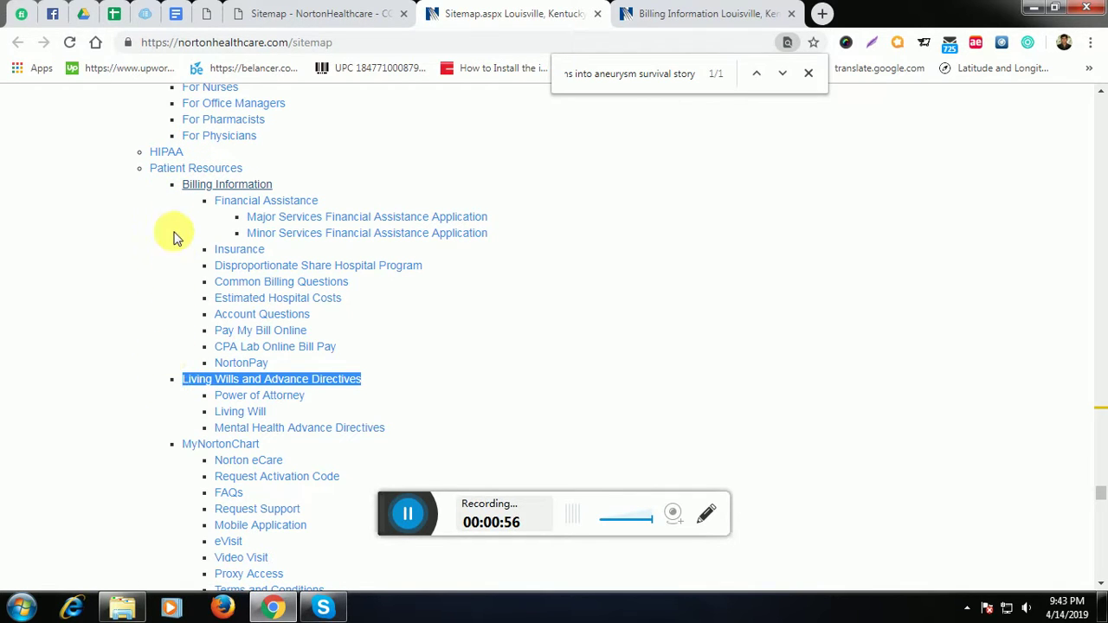
left_click(175, 169)
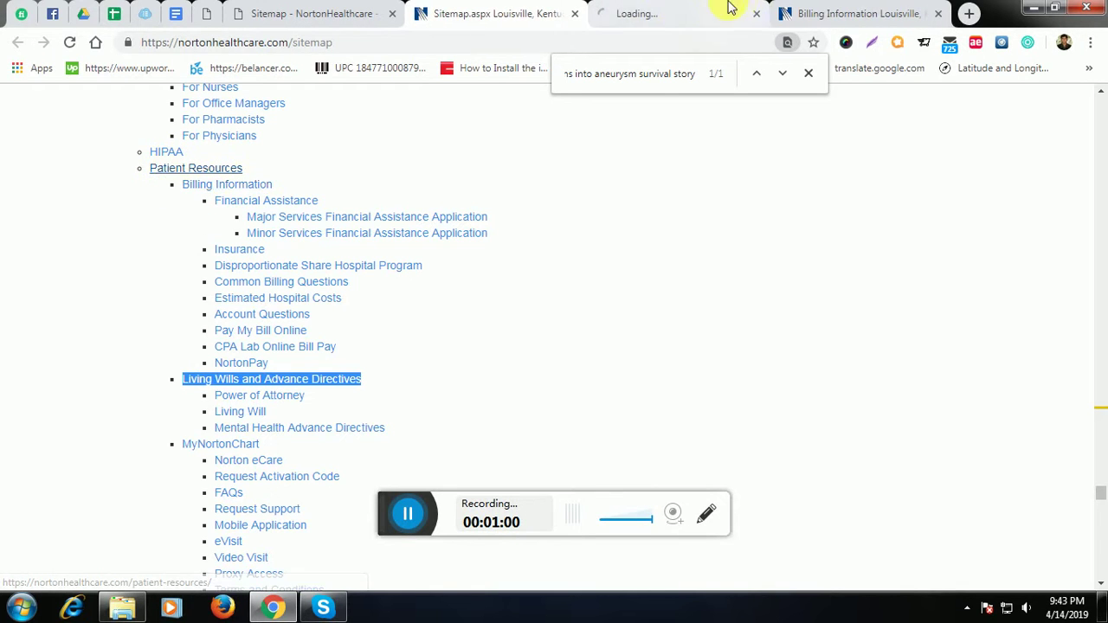
scroll(489, 286, "down", 2)
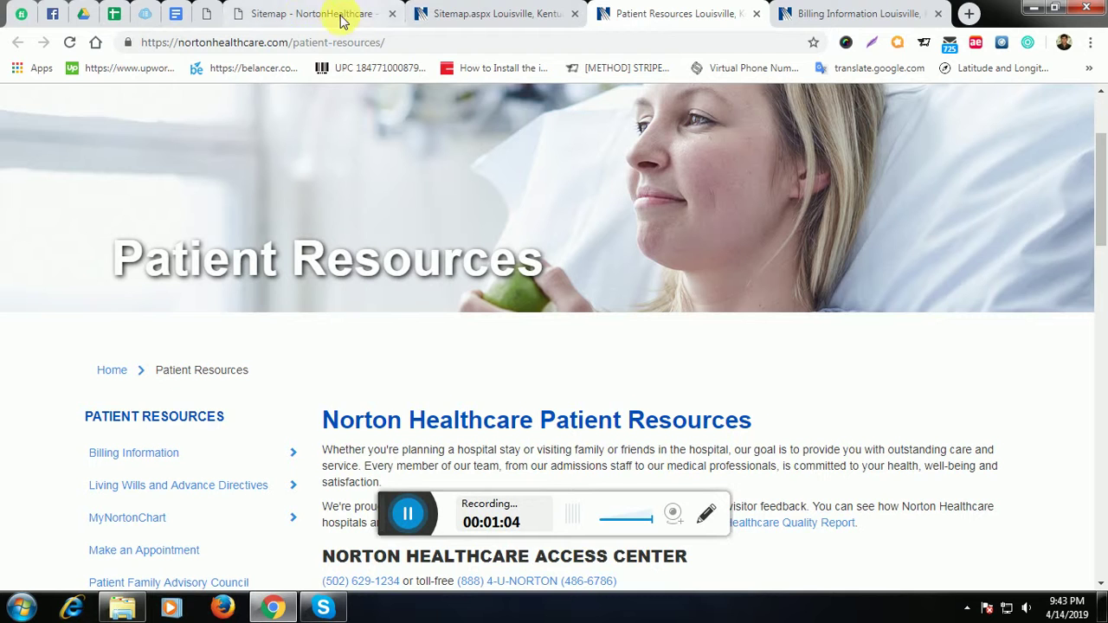
left_click(272, 23)
left_click(212, 15)
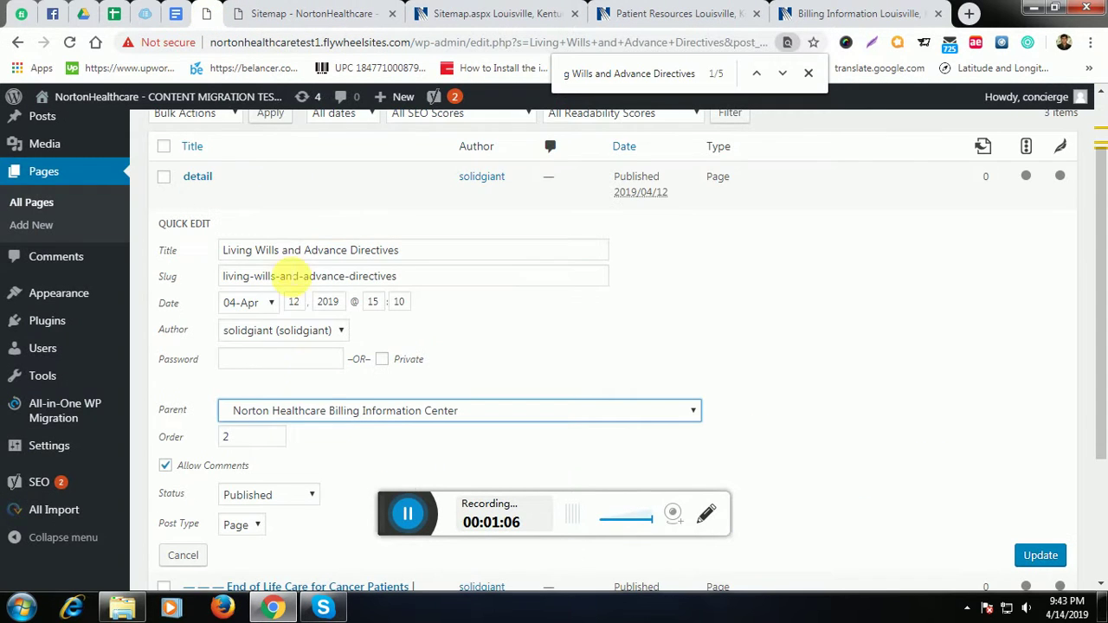
Change the parent of Living Wills and Advance Directives to Norton Healthcare Patient Resources and update the page.
left_click(333, 414)
scroll(292, 389, "down", 1)
left_click(292, 359)
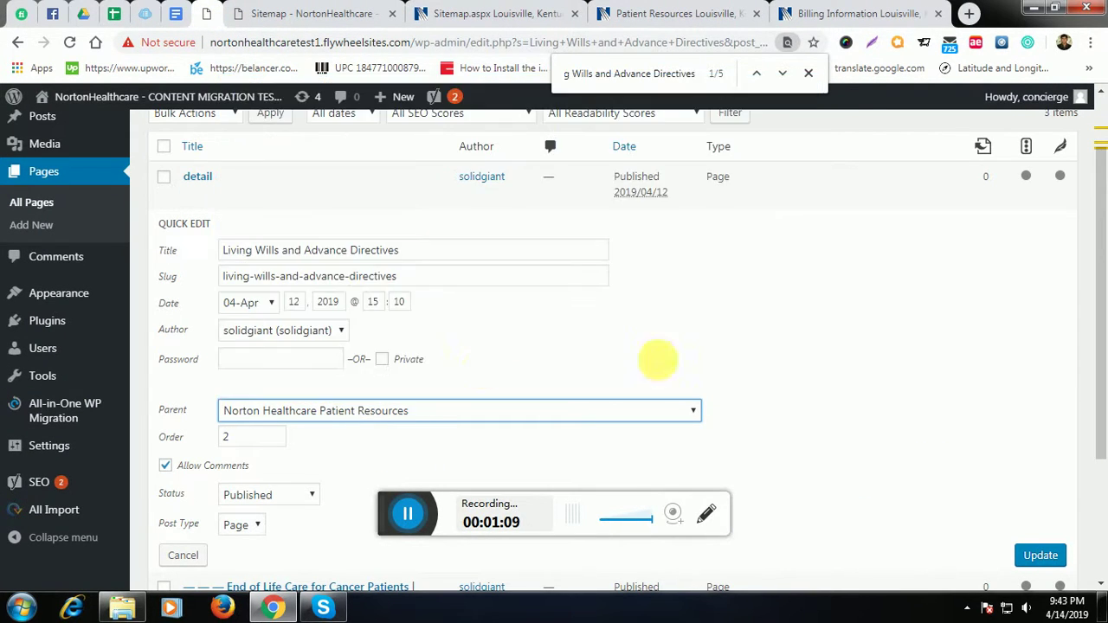
scroll(871, 324, "down", 2)
left_click(1039, 392)
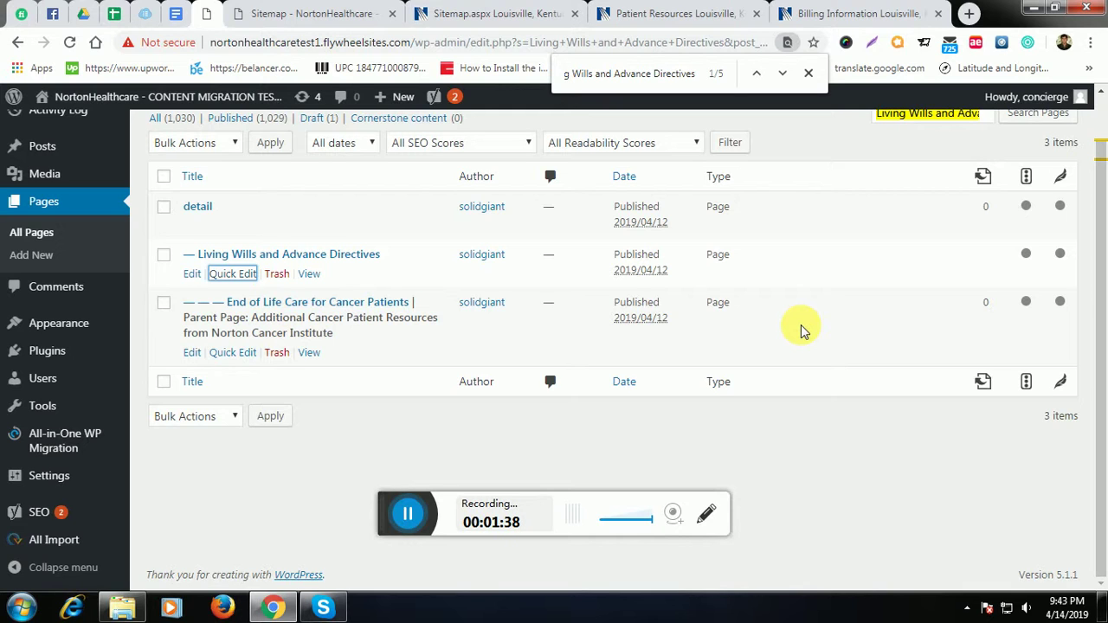
Reopen the quick edit form of Living Wills and Advance Directives and update the page again.
left_click(395, 512)
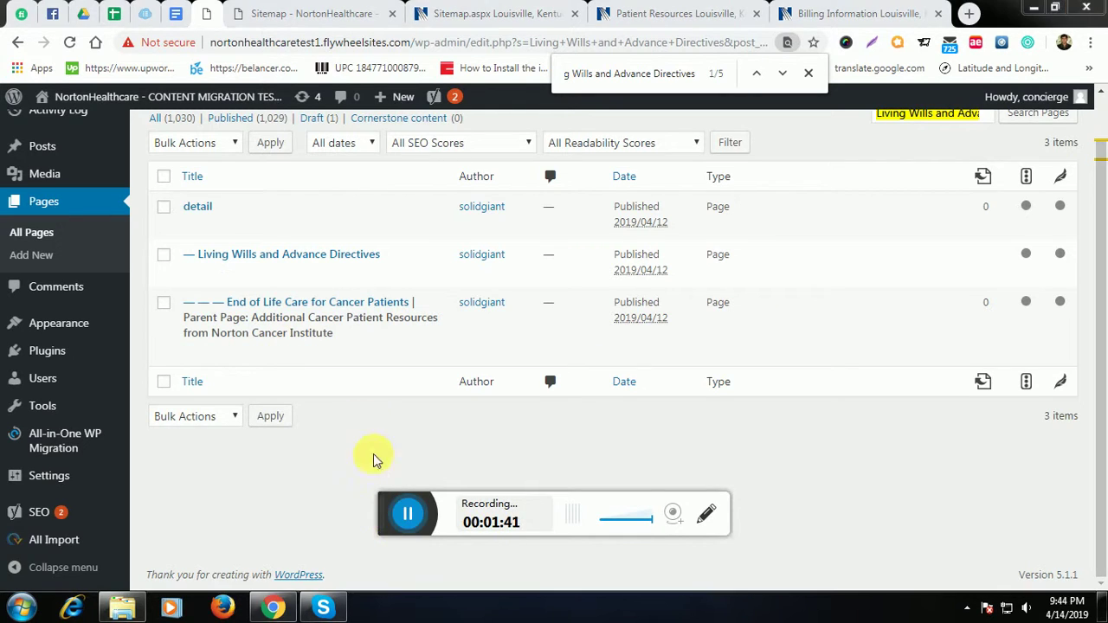
left_click(470, 12)
left_click(298, 13)
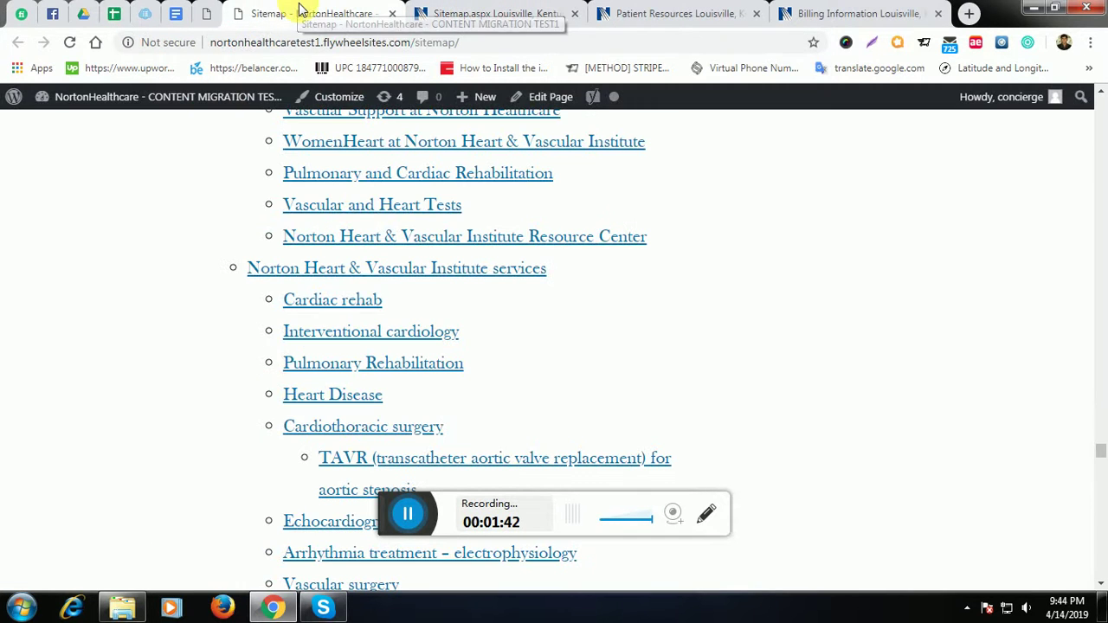
left_click(216, 15)
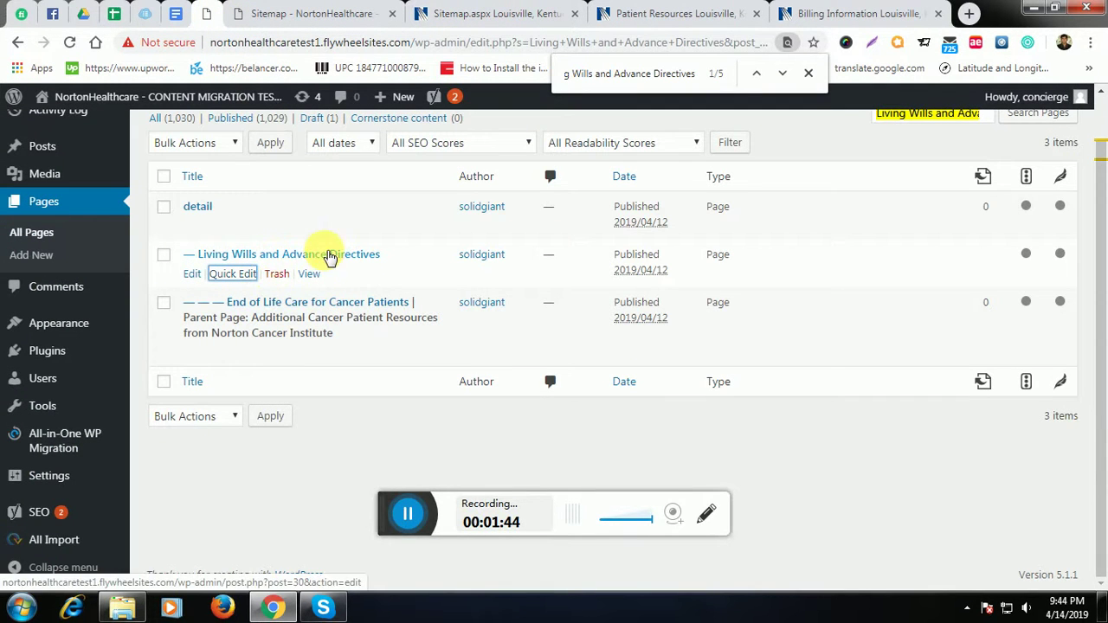
left_click(234, 273)
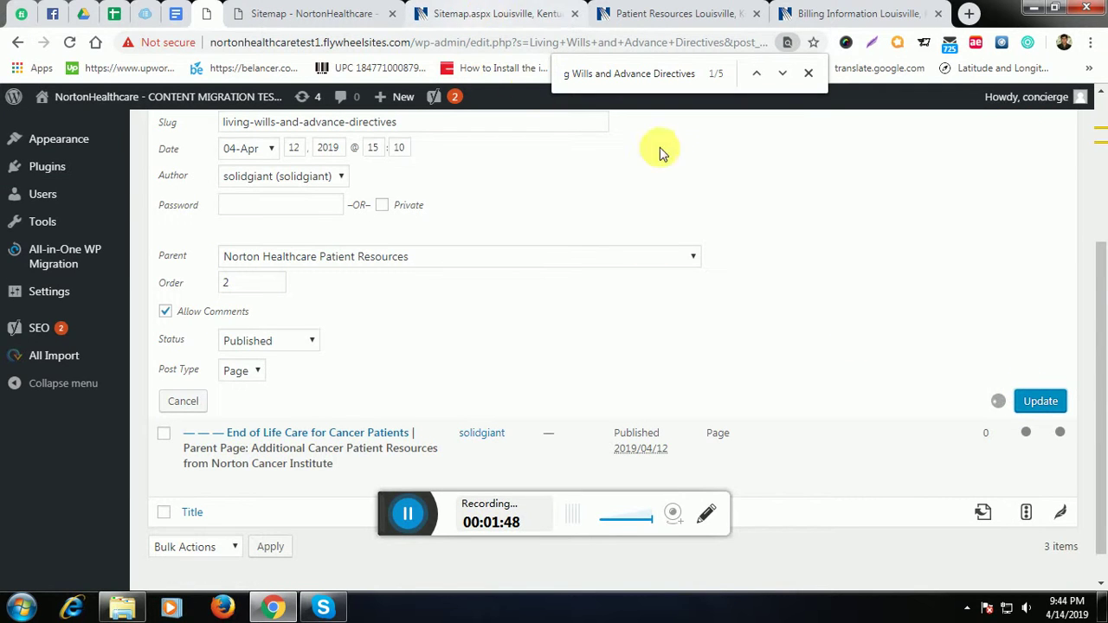
Open Power of Attorney from the live sitemap and copy its page heading, Durable Power of Attorney.
left_click(435, 12)
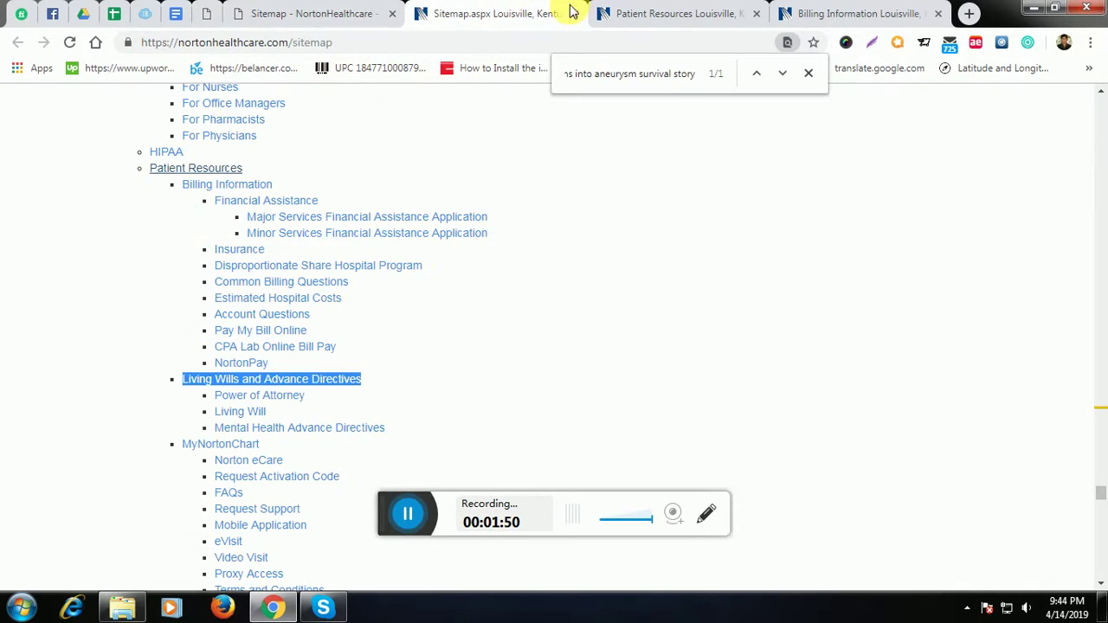
scroll(279, 353, "down", 1)
left_click_drag(314, 320, 234, 320)
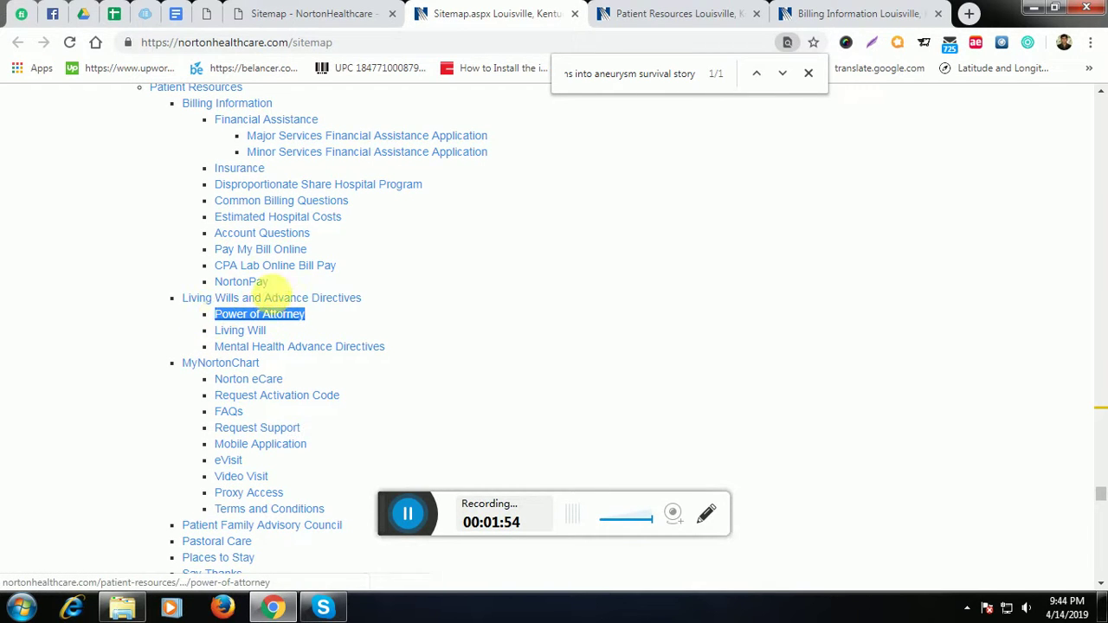
left_click_drag(260, 314, 621, 7)
left_click(621, 7)
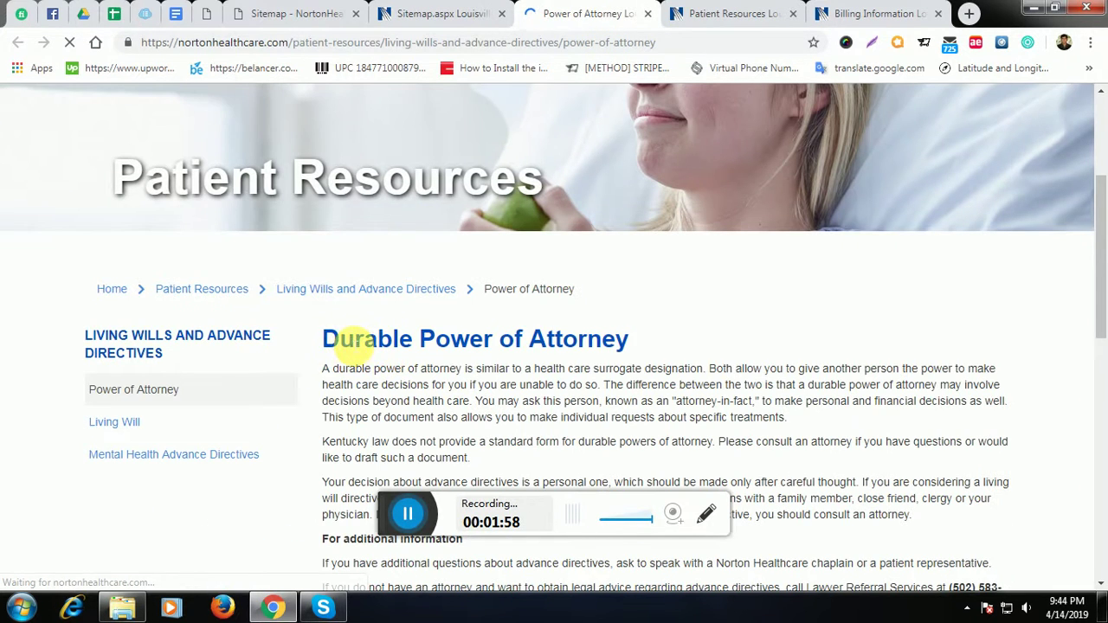
left_click_drag(323, 338, 663, 349)
Return to the WordPress pages list and search it for Durable Power of Attorney.
left_click(304, 16)
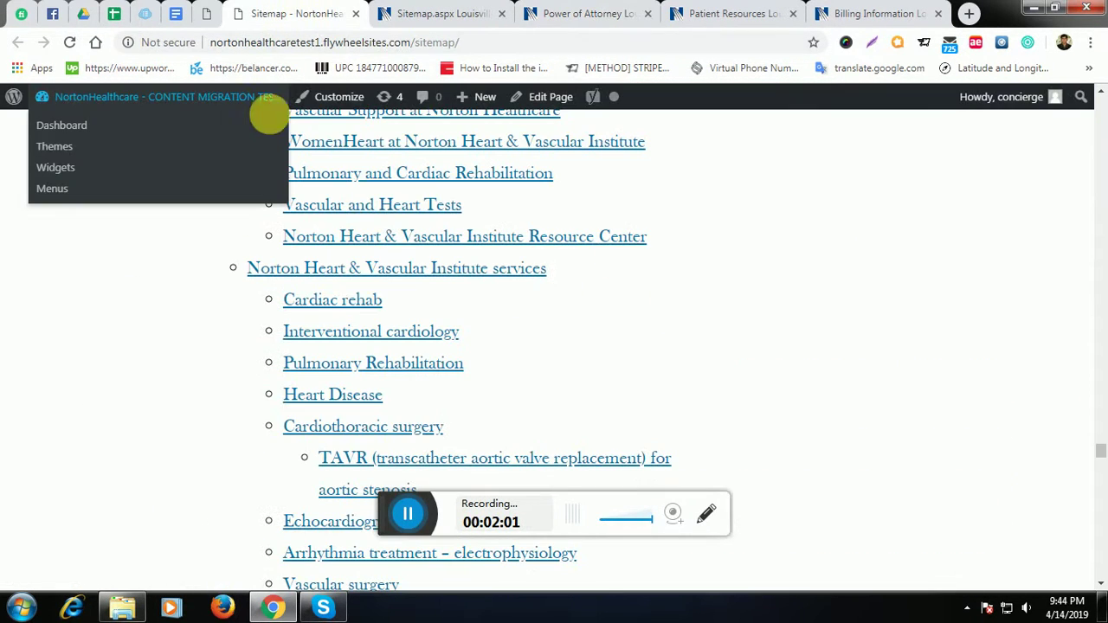
left_click(204, 13)
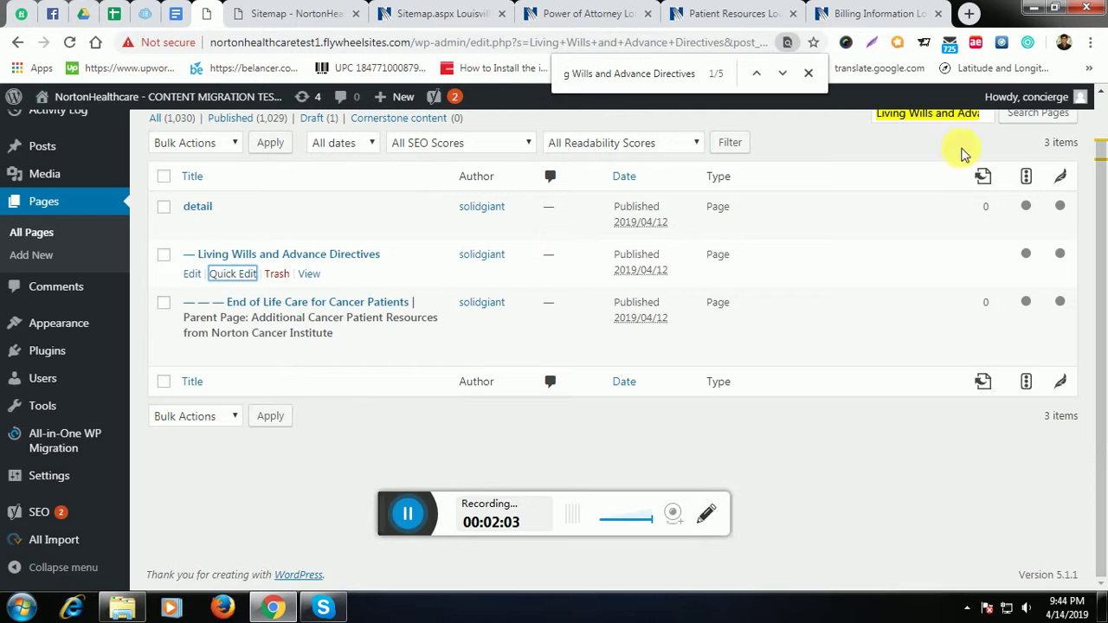
scroll(978, 169, "up", 2)
left_click(983, 164)
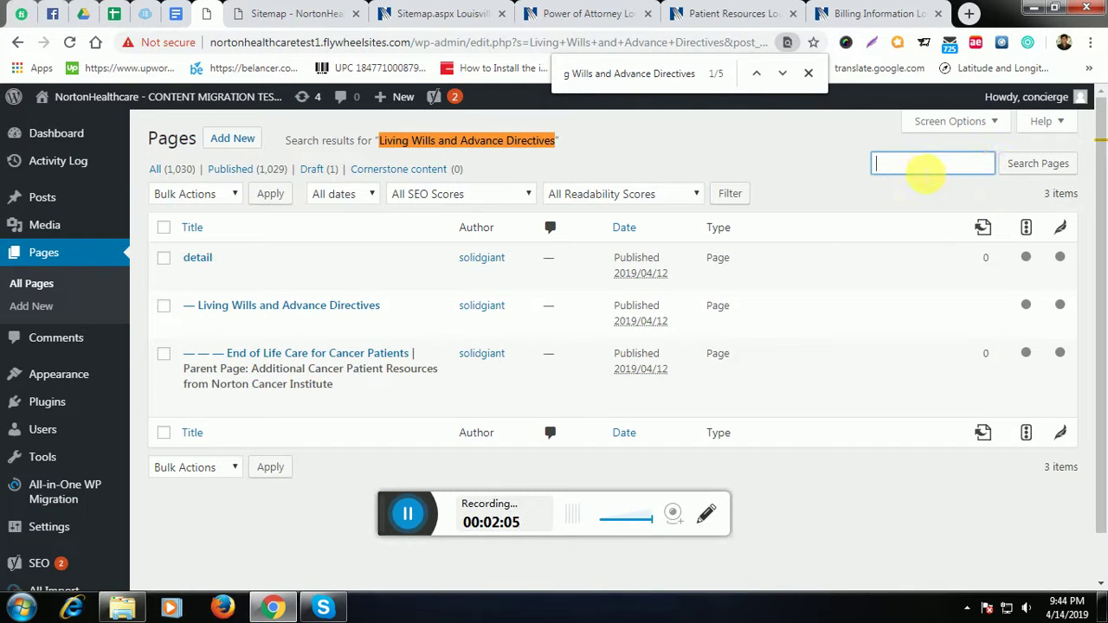
left_click(1035, 163)
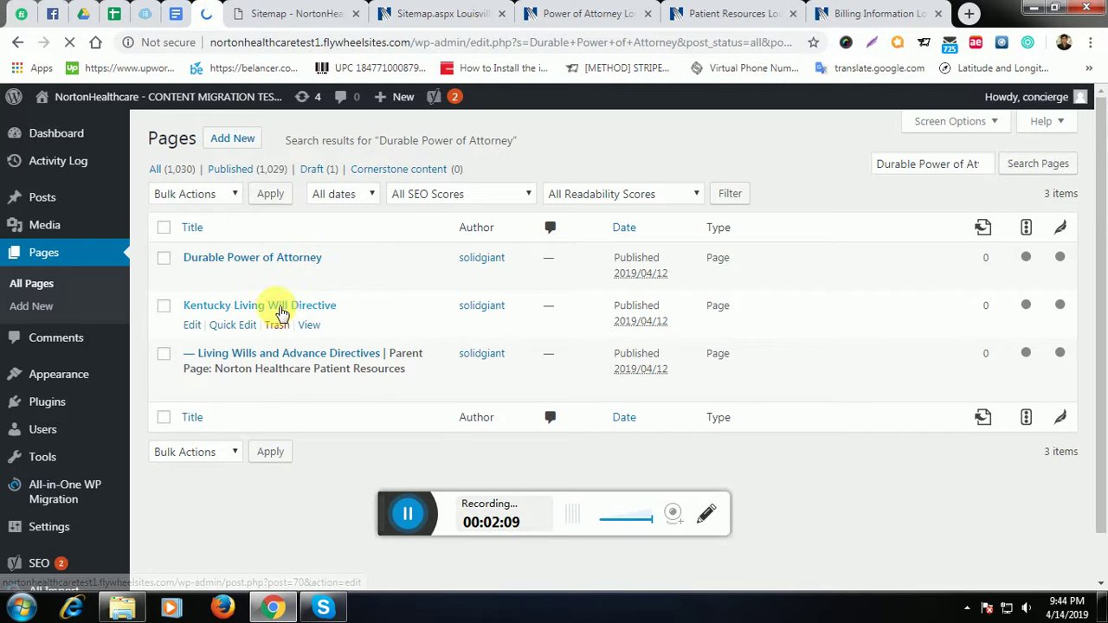
Find Durable Power of Attorney in the results, open it for quick editing and select its order value.
key("ctrl+f")
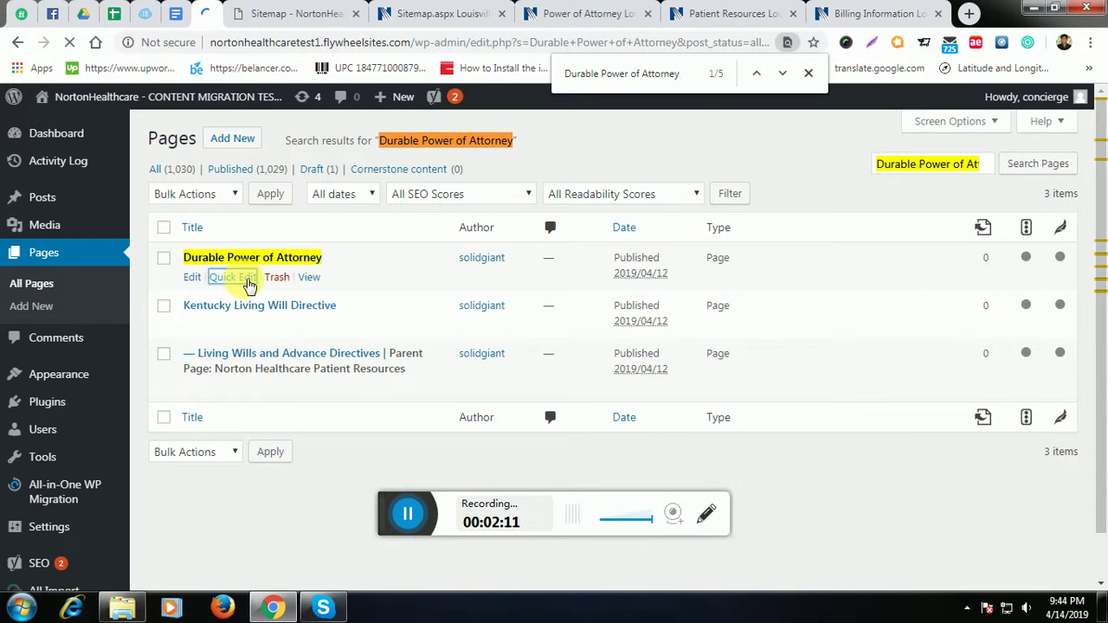
left_click(249, 277)
scroll(433, 329, "down", 2)
left_click_drag(255, 309, 212, 314)
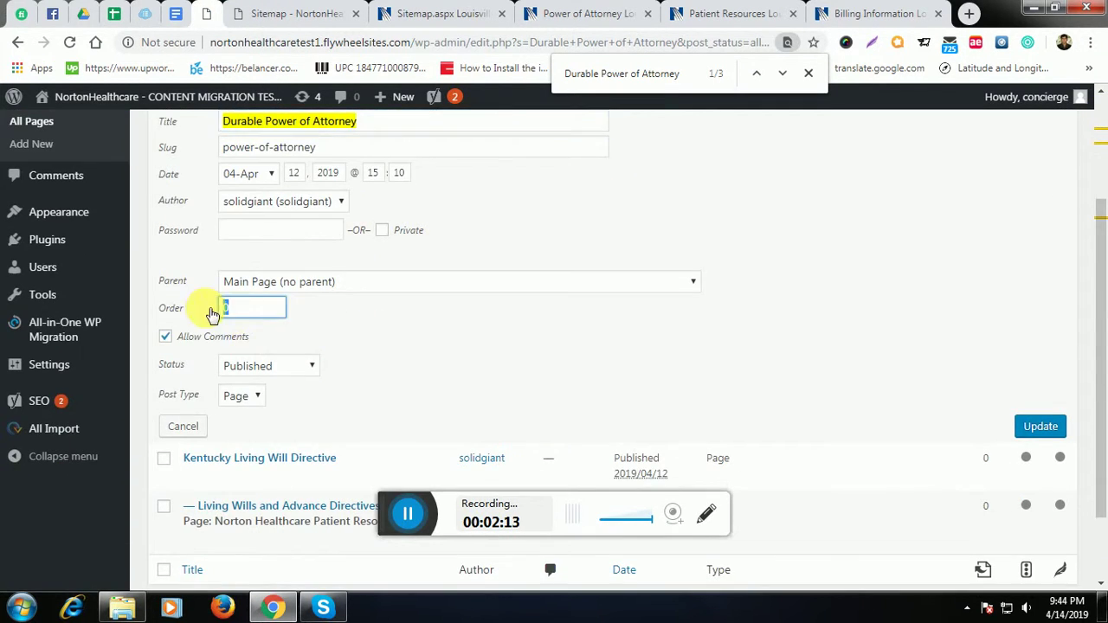
Set the parent of Durable Power of Attorney to Living Wills and Advance Directives and update the page.
left_click(383, 290)
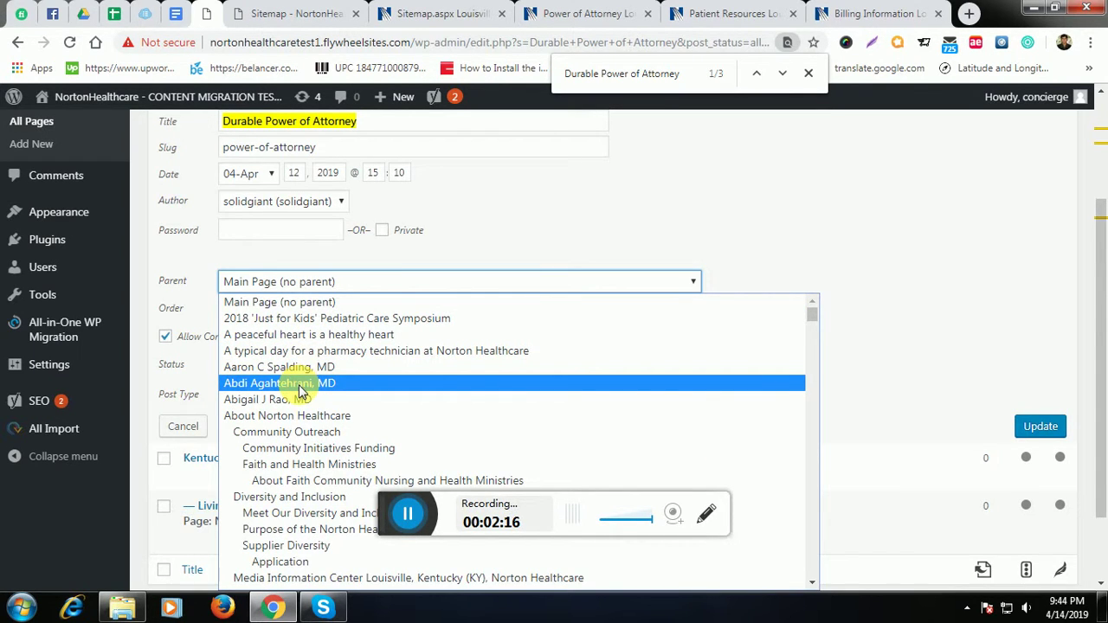
key("Down")
key("Down")
key("Down")
key("Down")
key("Down")
key("Down")
key("Down")
key("Down")
key("Down")
key("Down")
key("Down")
key("Down")
key("Down")
key("Down")
key("Down")
key("Down")
key("Down")
key("Down")
key("Down")
key("Down")
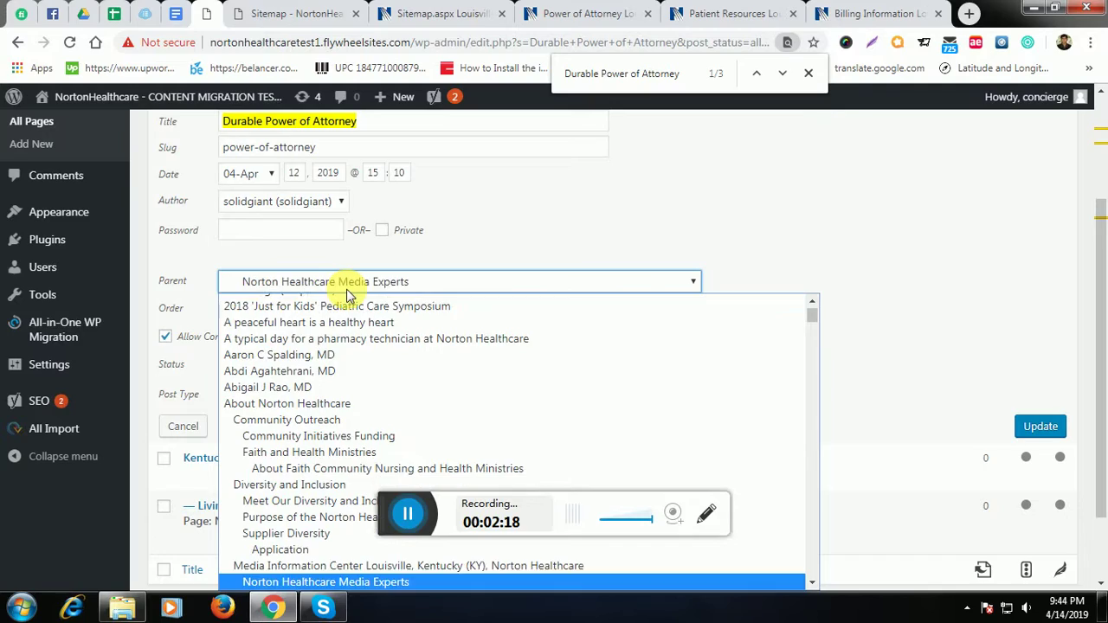
key("Down")
key("Down")
key("Down")
key("Down")
key("Down")
key("Down")
key("Down")
key("Down")
key("Down")
key("Down")
key("Down")
key("Down")
key("Down")
key("Down")
key("Down")
key("Down")
key("Down")
key("Down")
key("Down")
key("Down")
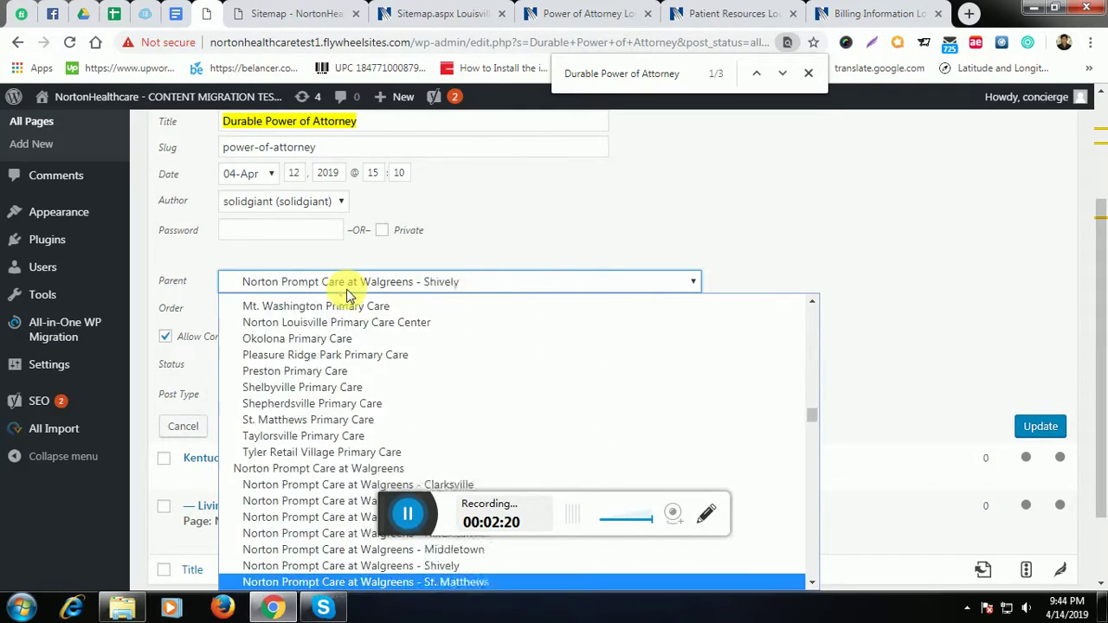
scroll(312, 373, "down", 5)
scroll(303, 383, "down", 3)
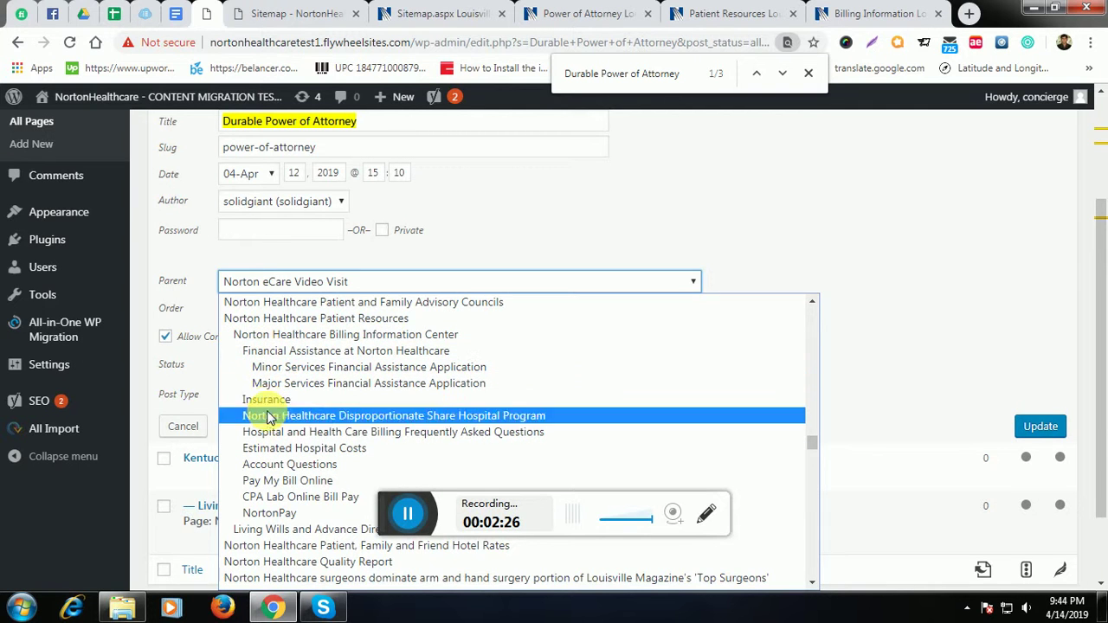
scroll(275, 437, "down", 3)
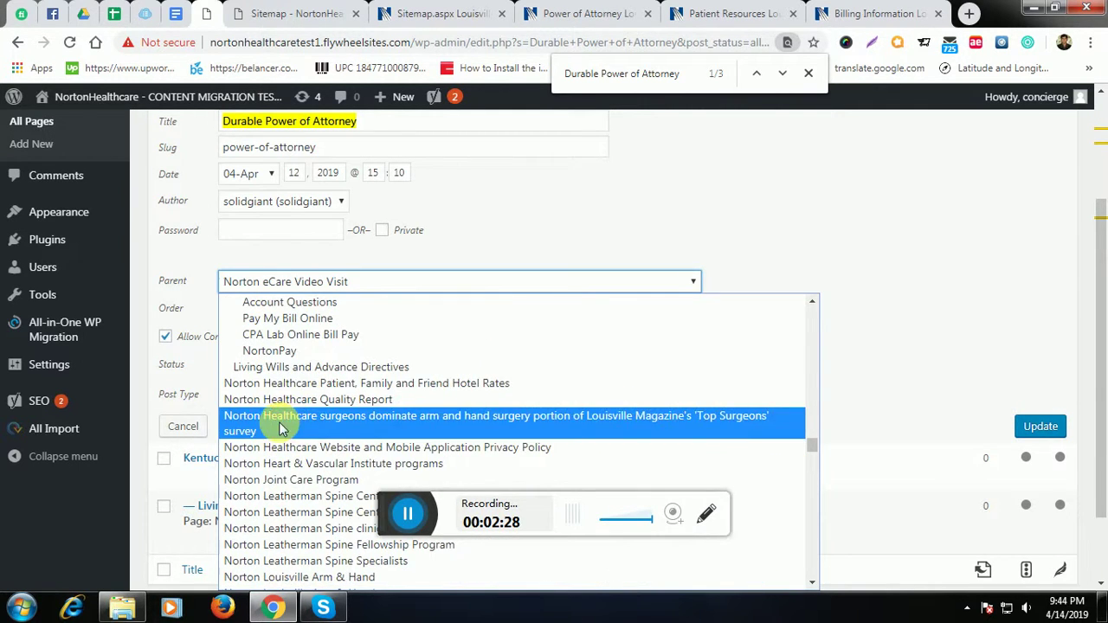
left_click(279, 372)
left_click(1041, 426)
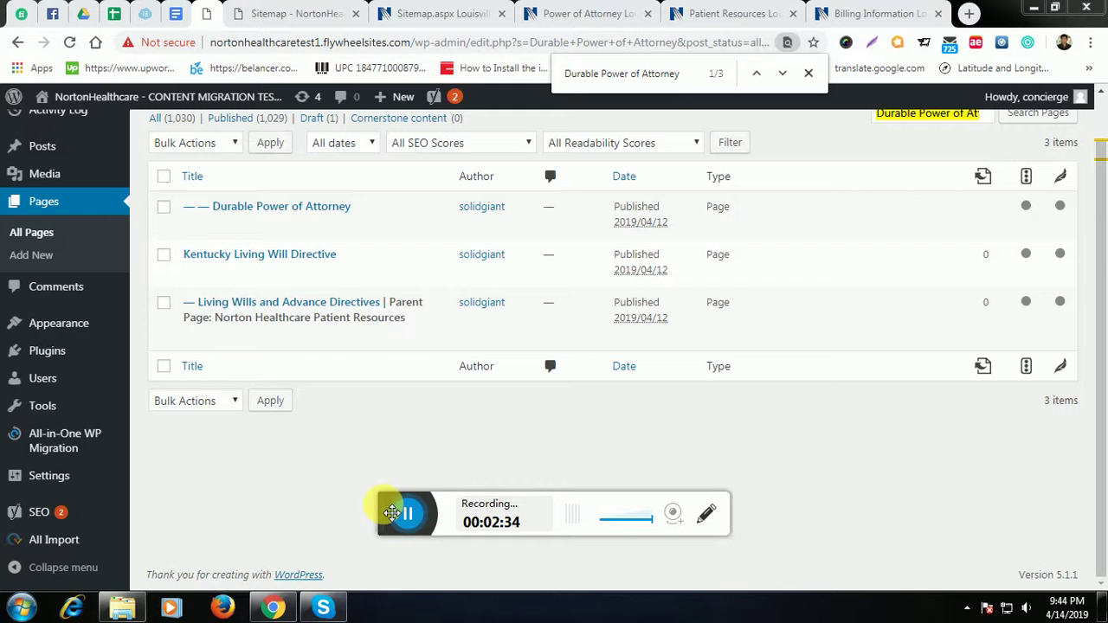
Close the live Power of Attorney, Patient Resources and Billing Information pages and return to the live sitemap.
left_click_drag(392, 512, 595, 615)
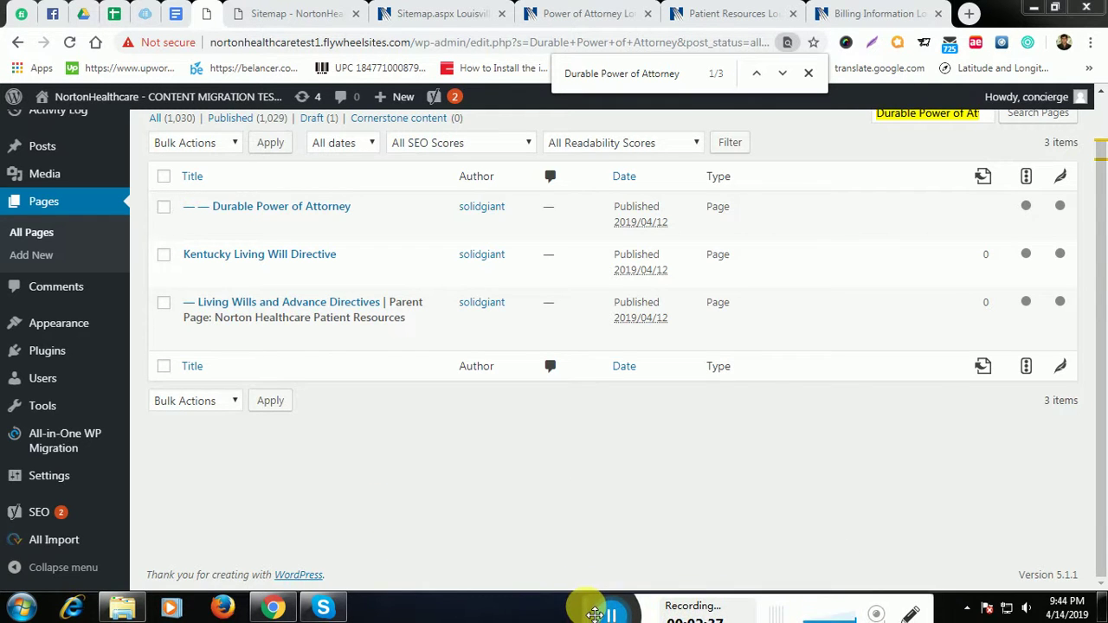
left_click(559, 9)
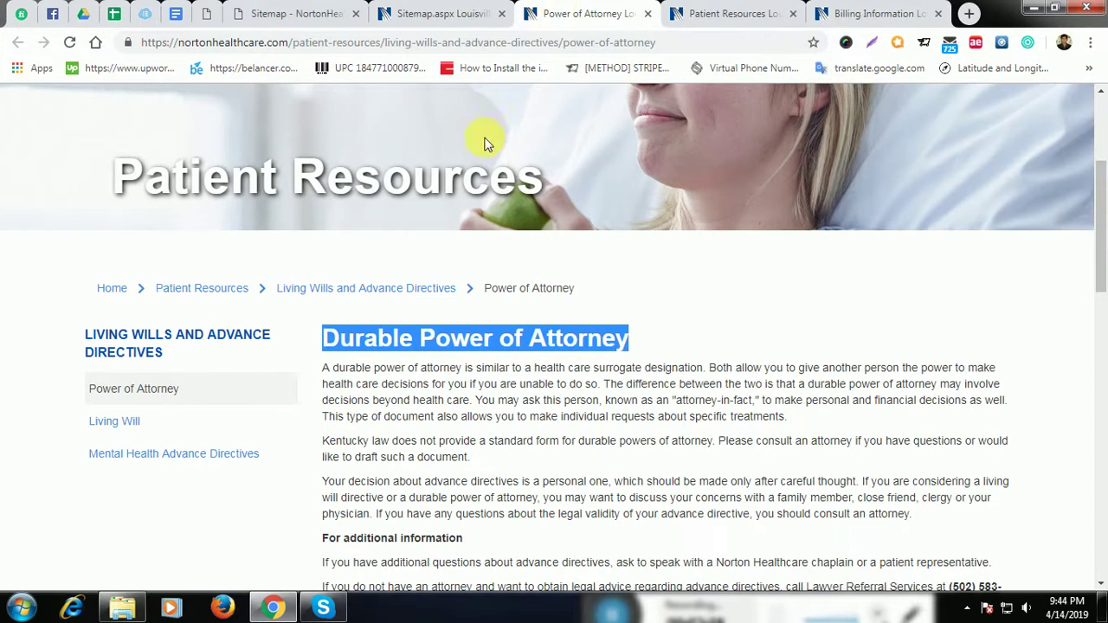
left_click(648, 13)
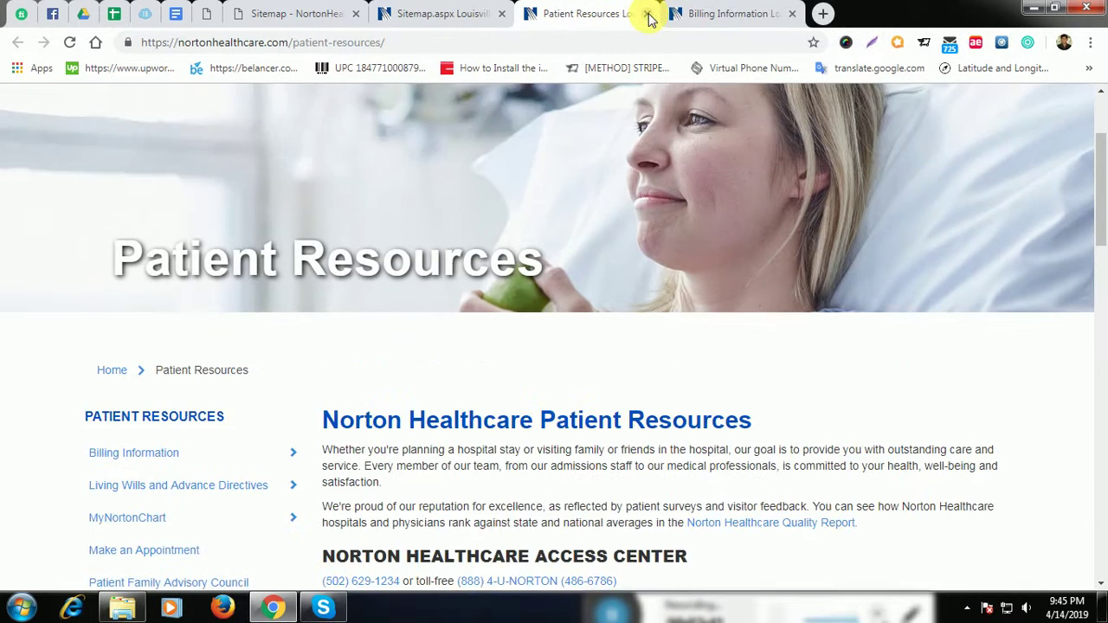
left_click(648, 14)
left_click(647, 14)
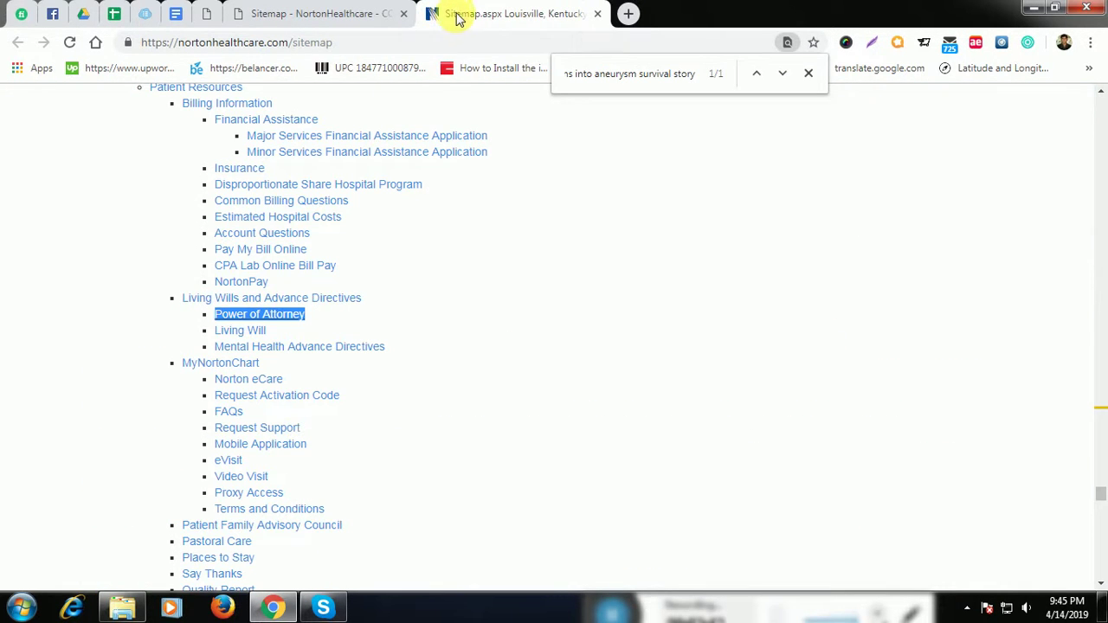
Open Living Will from the live sitemap in a new tab and copy its heading, Kentucky Living Will Directive.
left_click(241, 331, "ctrl")
left_click(693, 14)
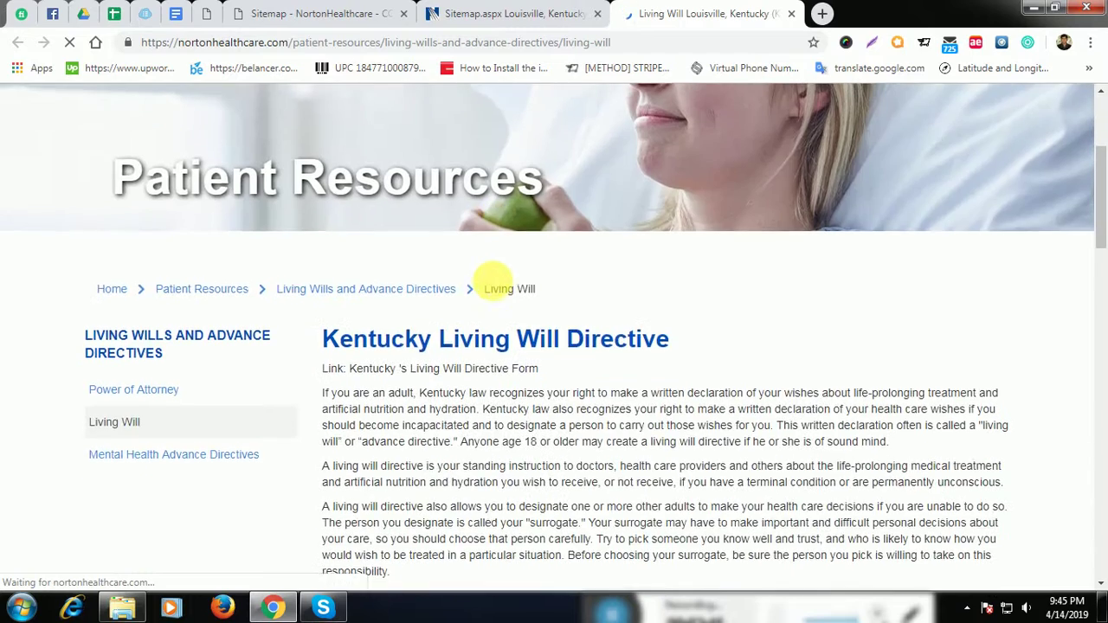
left_click_drag(329, 344, 665, 346)
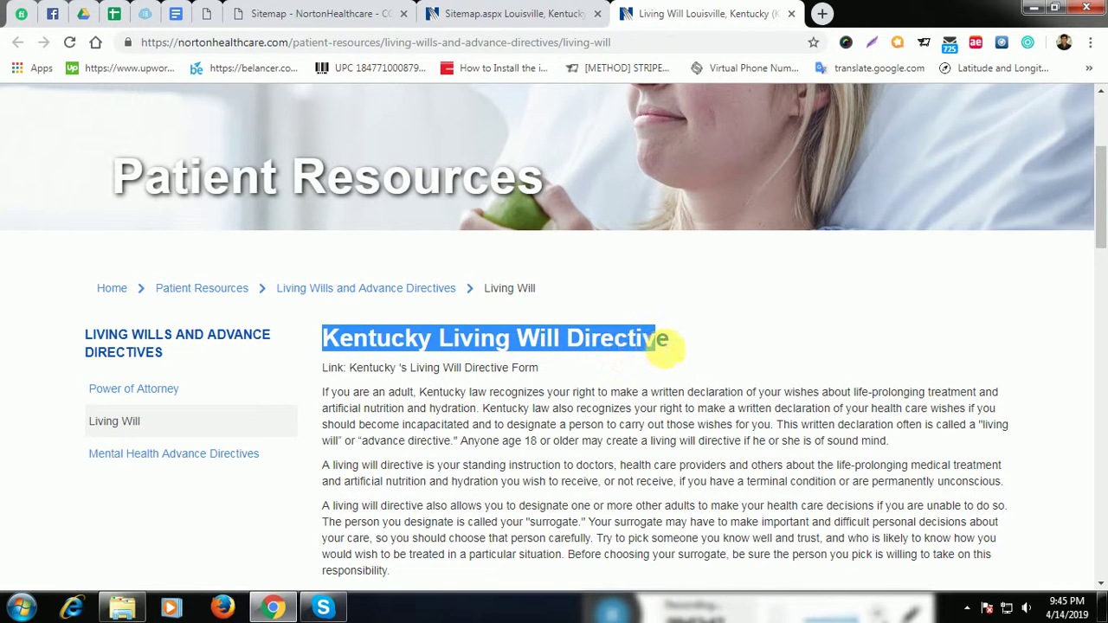
Return to the WordPress pages list and search it for Kentucky Living Will Directive.
left_click(207, 14)
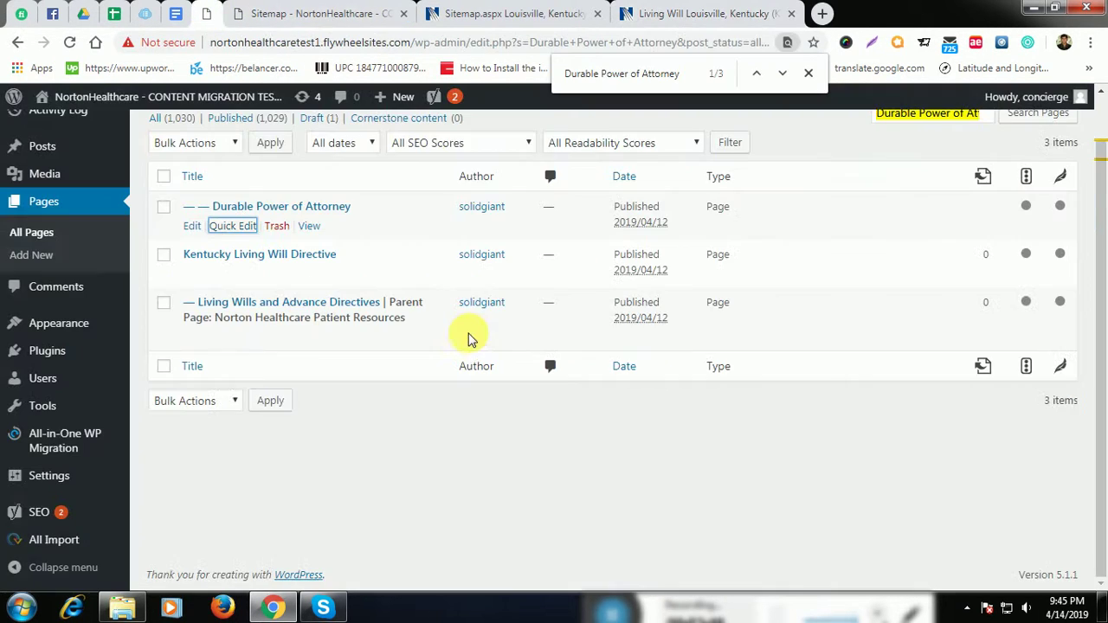
scroll(959, 173, "up", 1)
left_click(987, 164)
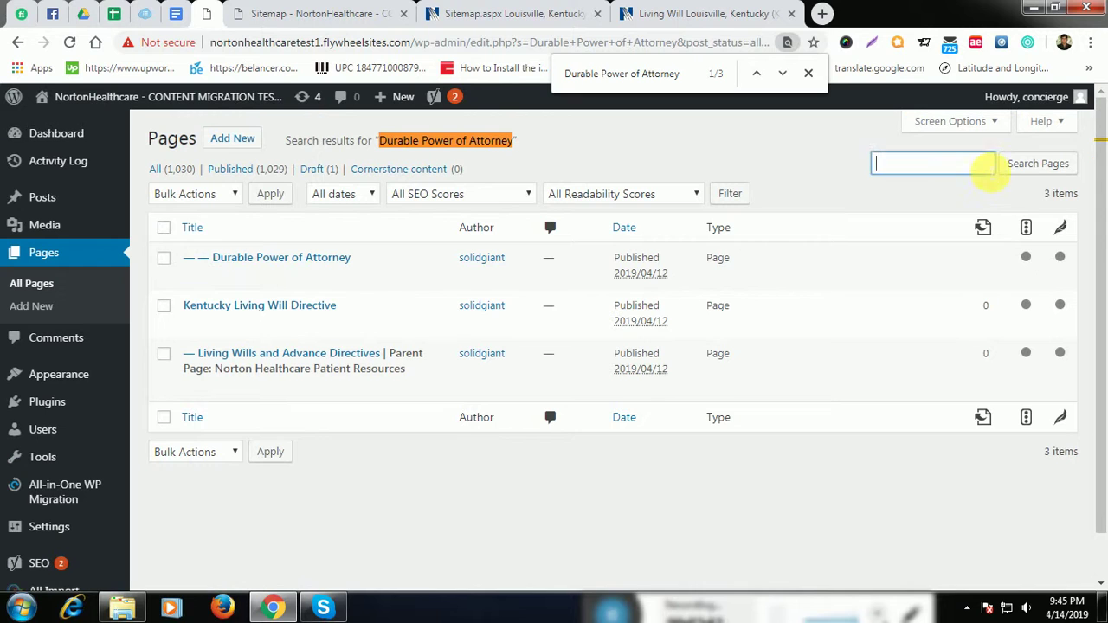
left_click(1038, 163)
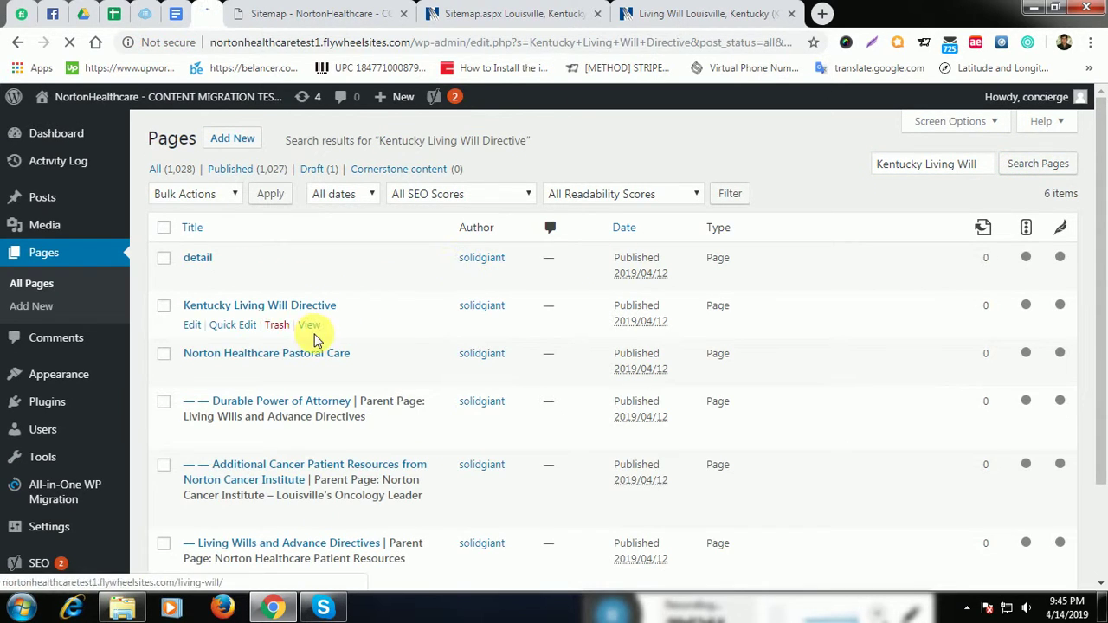
Find Kentucky Living Will Directive in the results, open it for quick editing and set its order to 2.
key("ctrl+f")
type("Kentucky Living Will Directive")
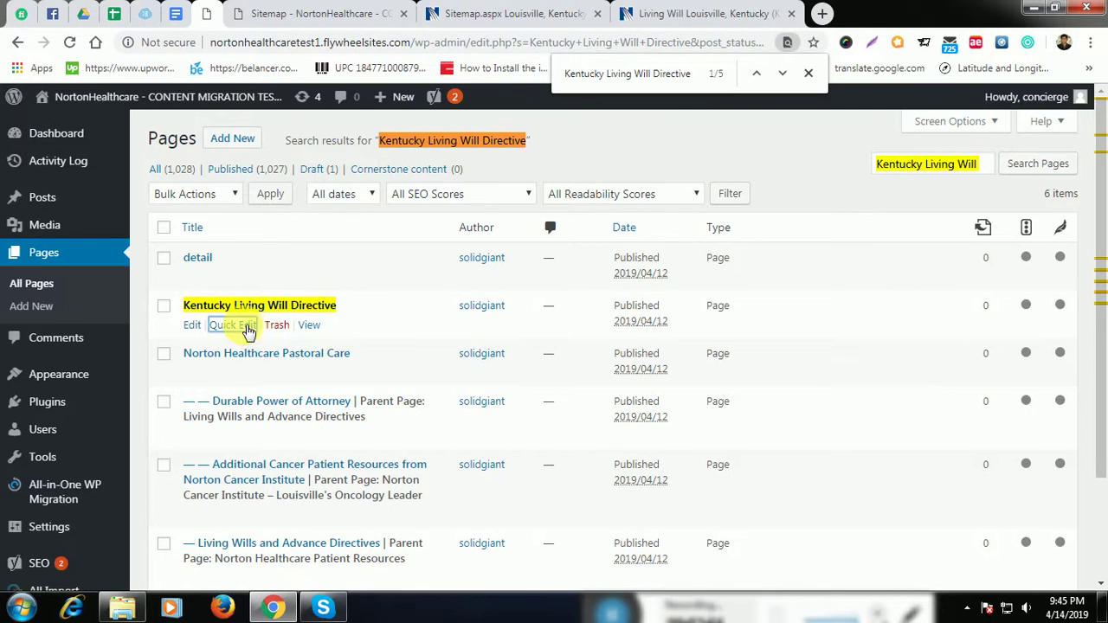
left_click(247, 326)
scroll(295, 330, "down", 1)
left_click(221, 439)
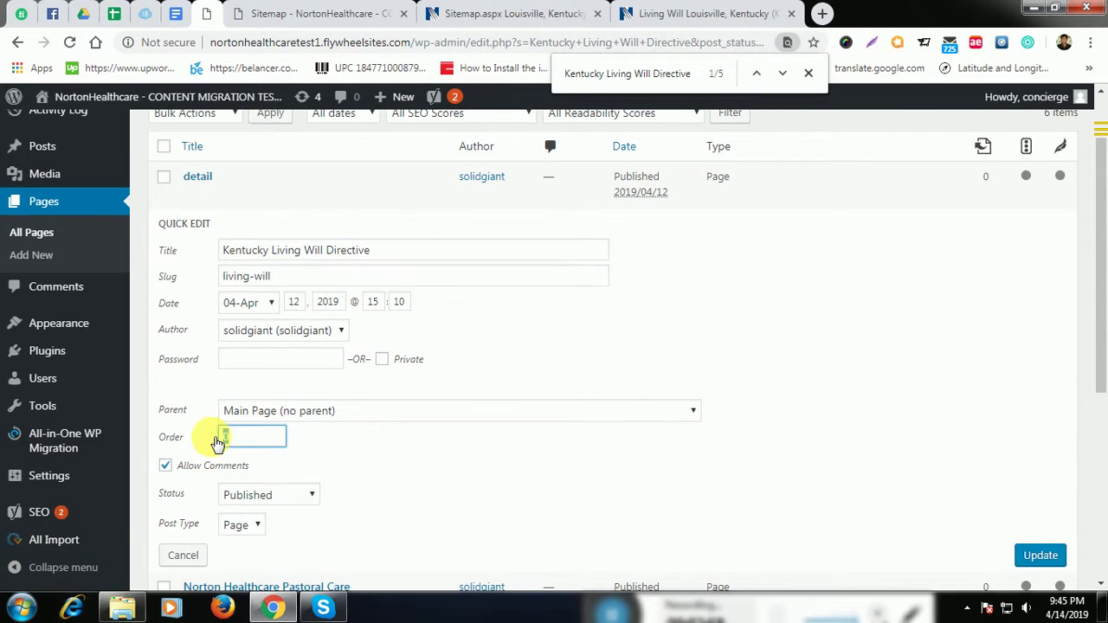
Set the parent of Kentucky Living Will Directive to Living Wills and Advance Directives and update the page.
left_click(298, 412)
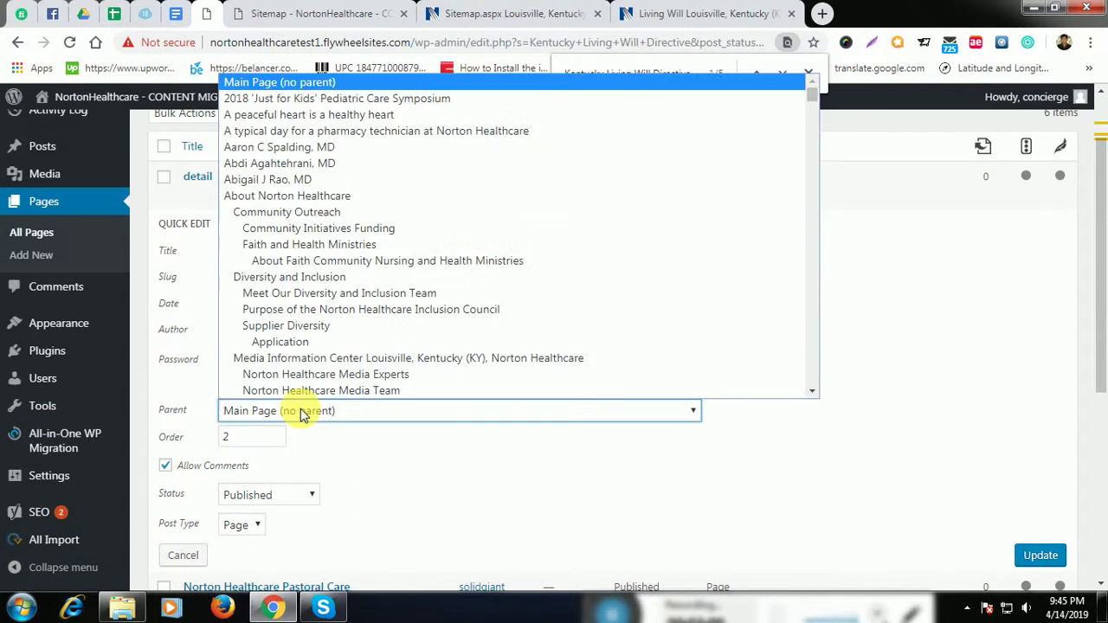
key("n")
key("n")
key("n")
key("n")
key("n")
key("n")
key("n")
key("n")
key("n")
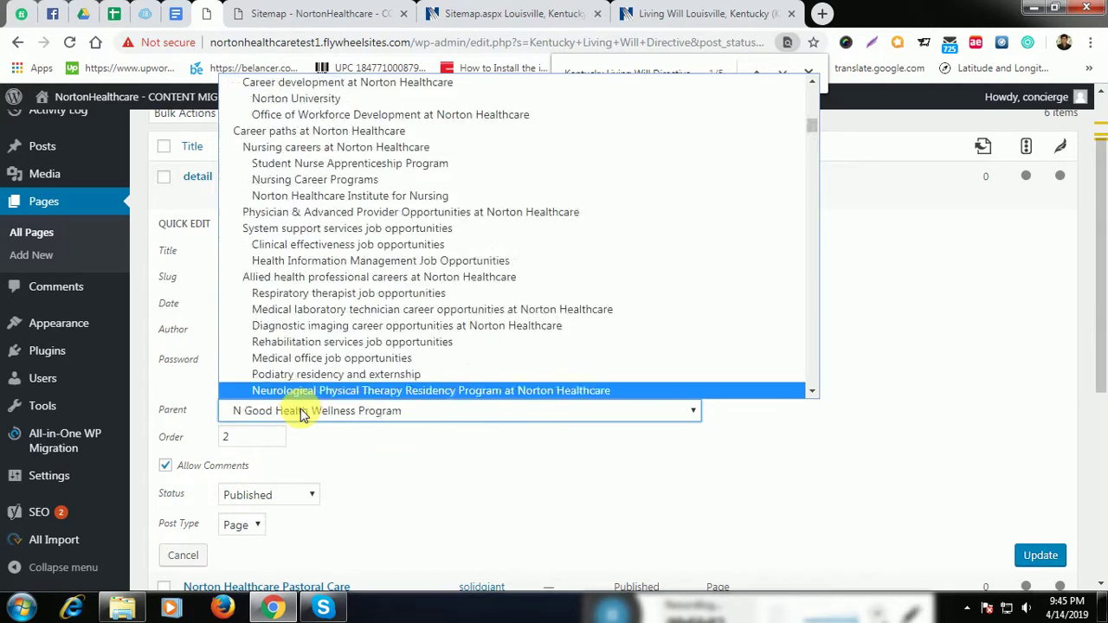
type("norton e")
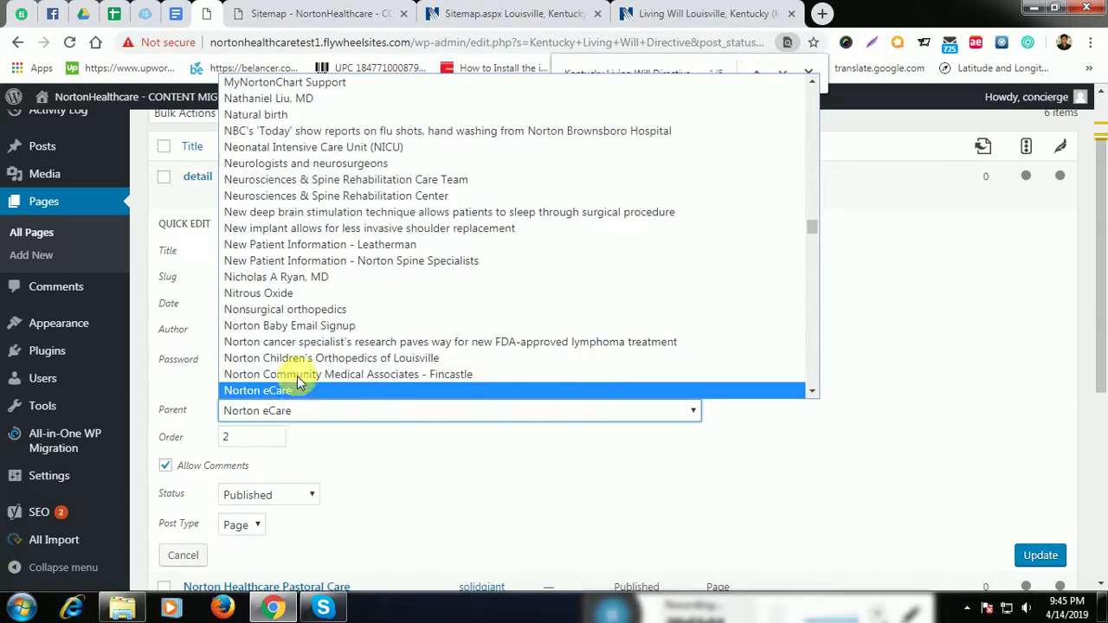
scroll(295, 298, "down", 10)
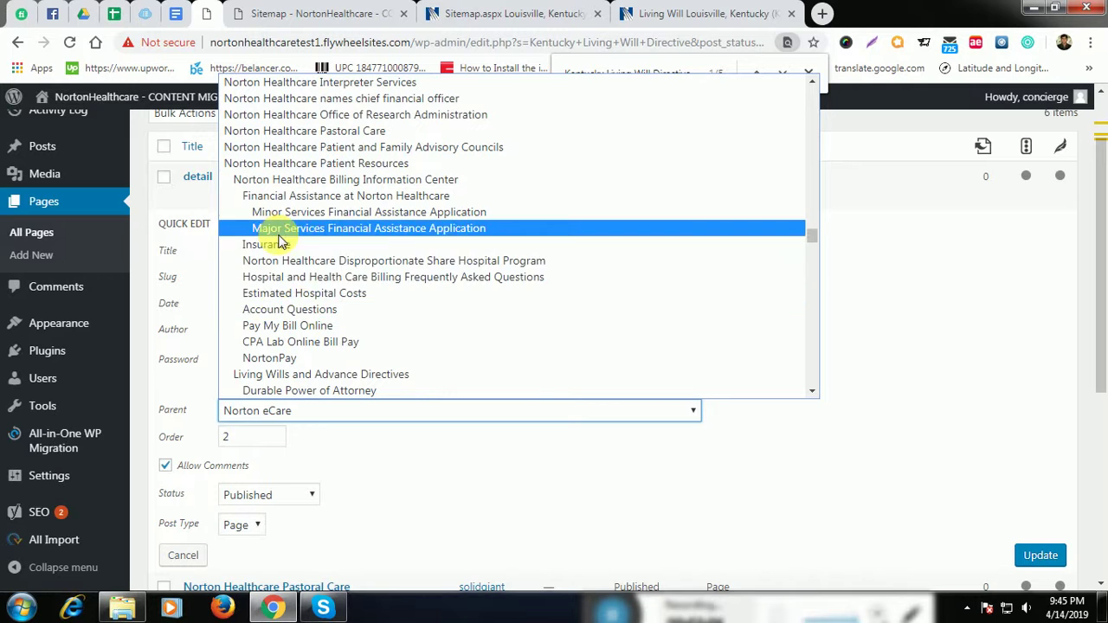
scroll(280, 380, "down", 4)
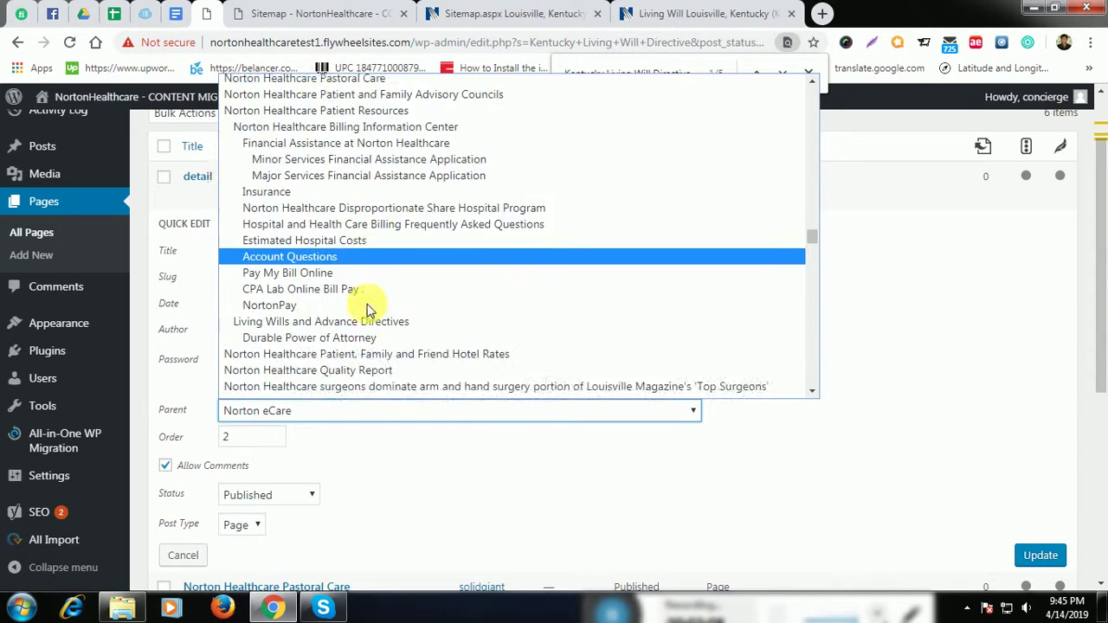
left_click(270, 218)
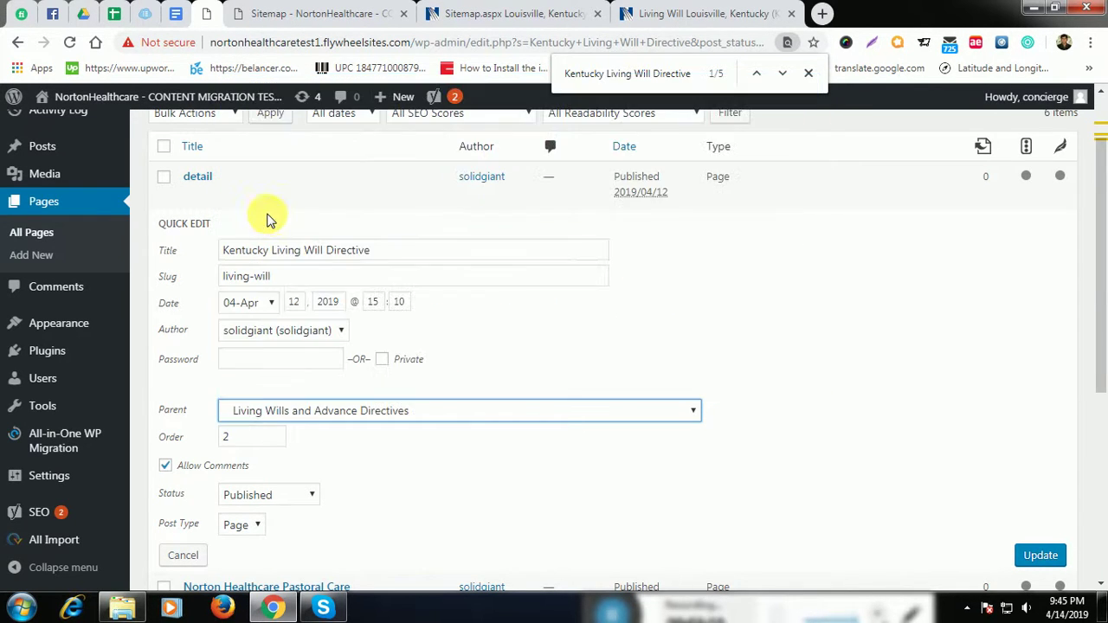
left_click(1037, 555)
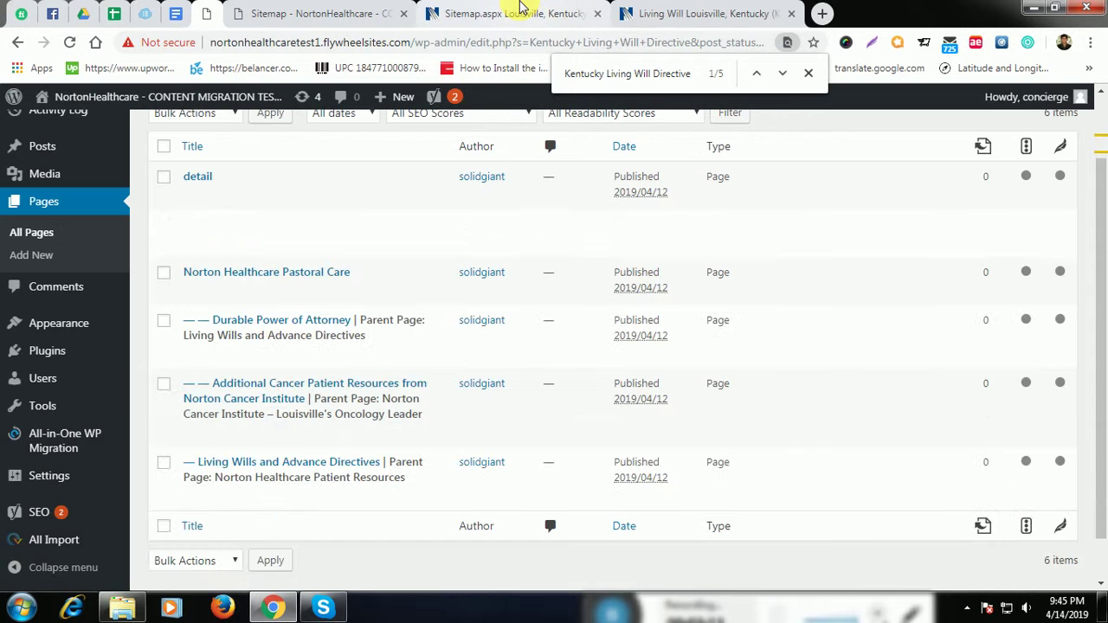
Open Mental Health Advance Directives from the live sitemap in a new tab and copy its heading, Mental Health Advance Directive.
left_click(528, 8)
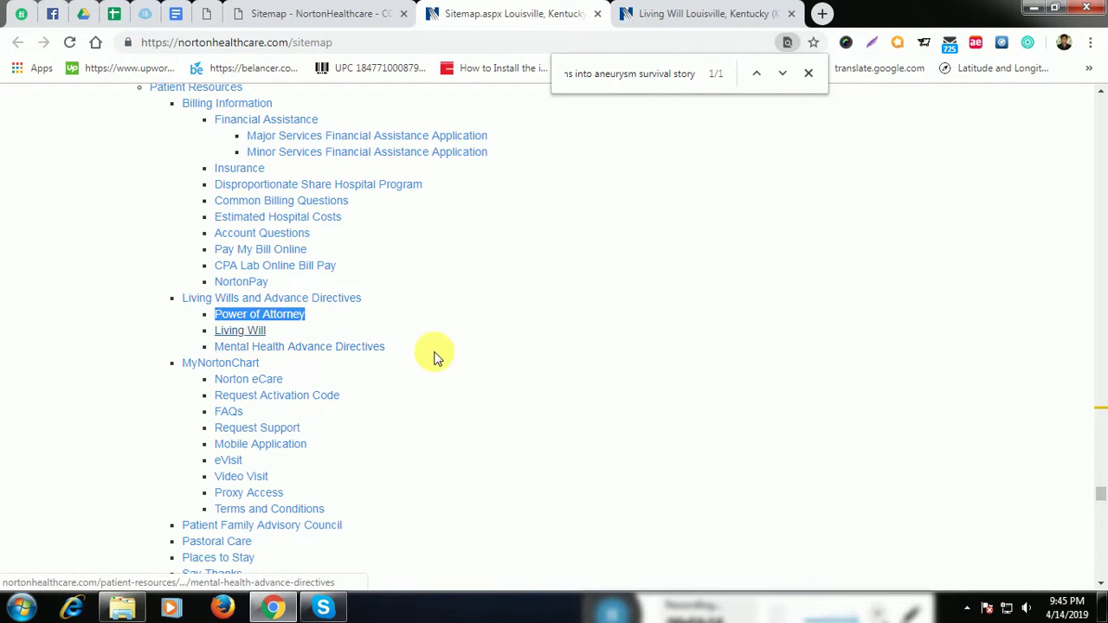
left_click(311, 360)
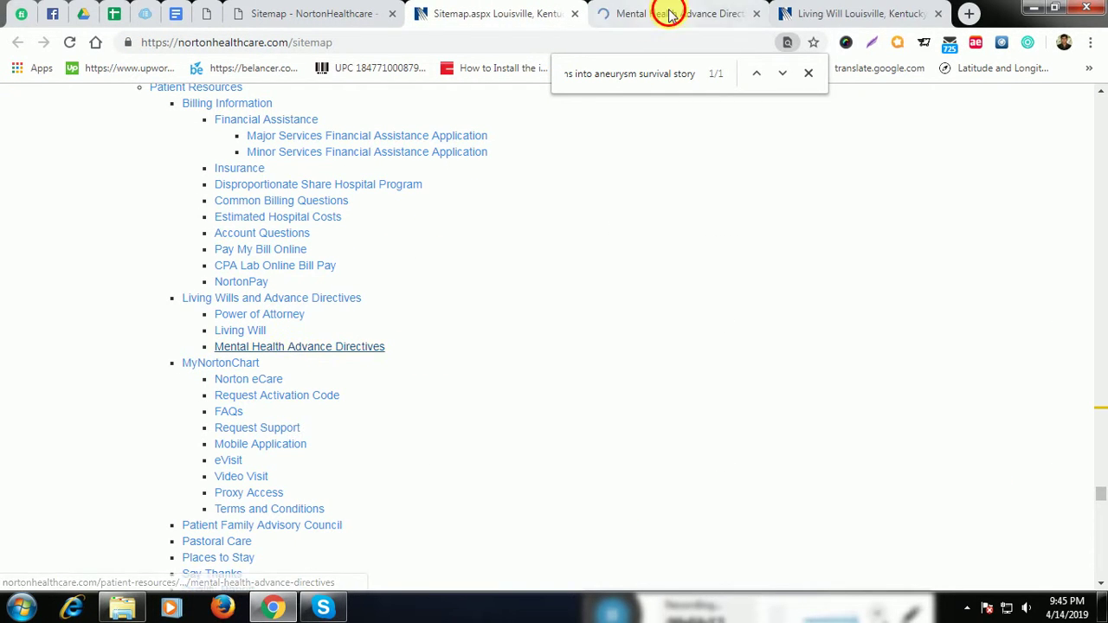
left_click(662, 14)
scroll(515, 312, "down", 3)
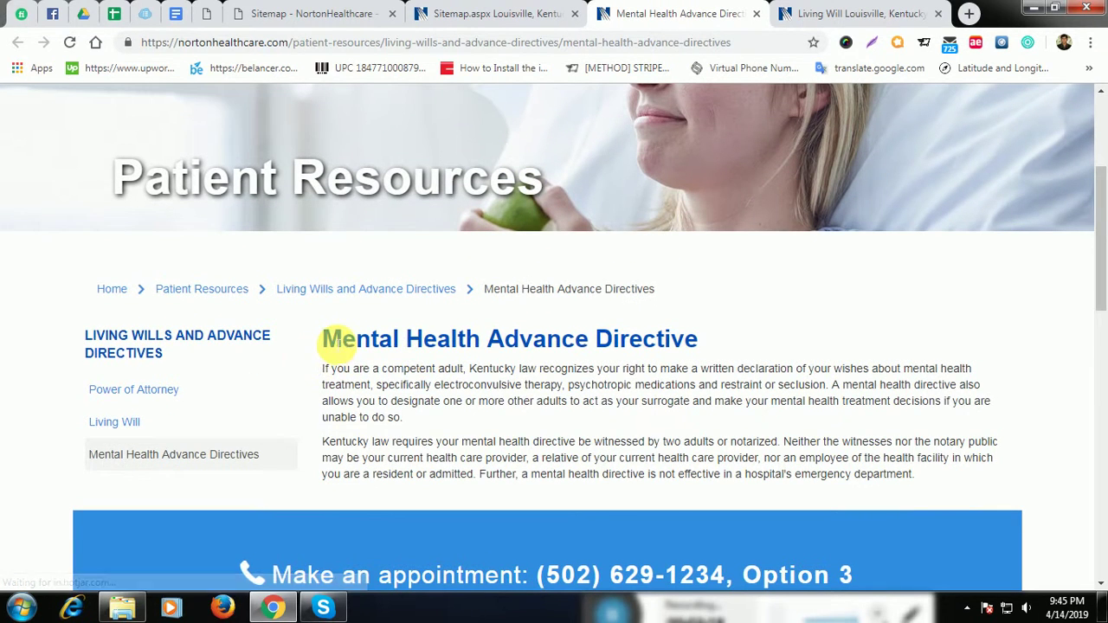
left_click_drag(321, 338, 718, 347)
Return to the WordPress pages list and search it for Mental Health Advance Directive.
left_click(280, 13)
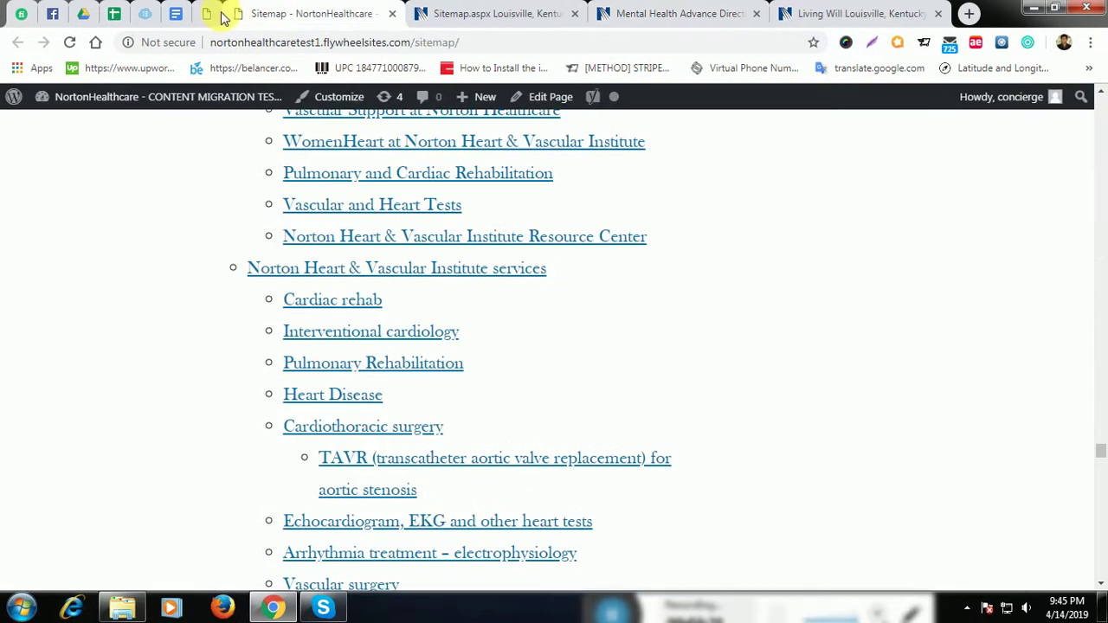
left_click(206, 14)
scroll(1072, 284, "up", 1)
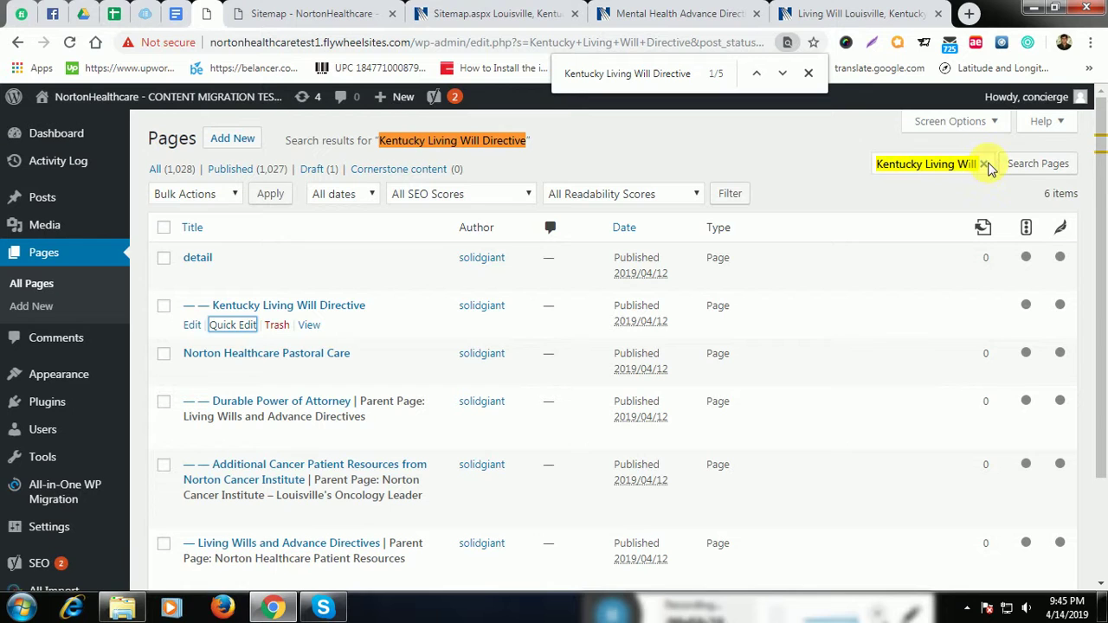
left_click(984, 165)
left_click(1038, 164)
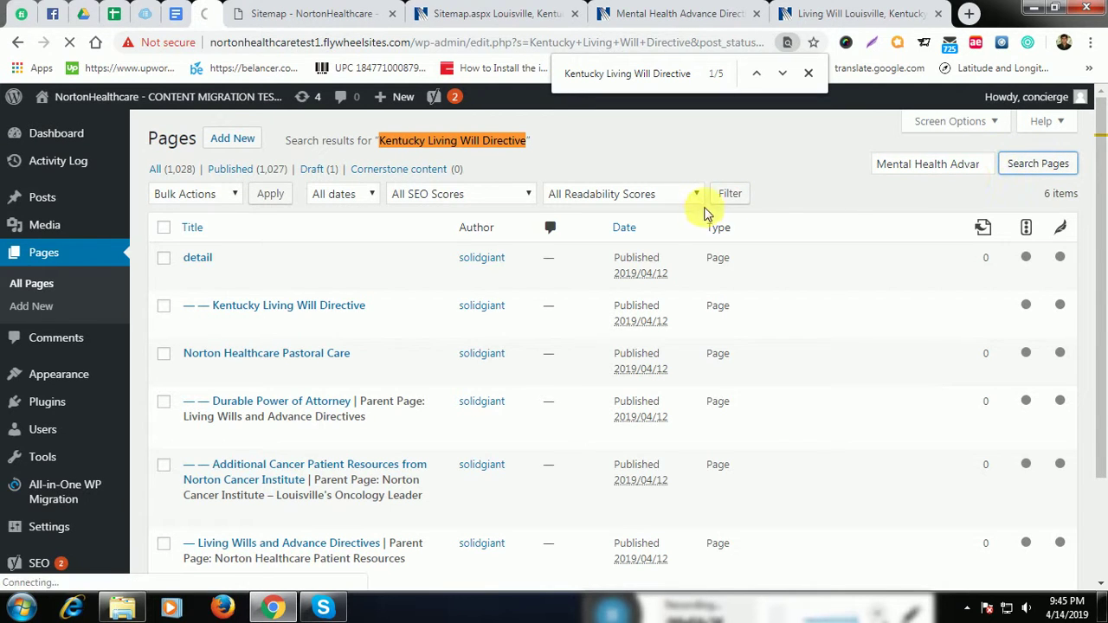
Find Mental Health Advance Directive in the results, open it for quick editing and set its order to 3.
mouse_move(280, 277)
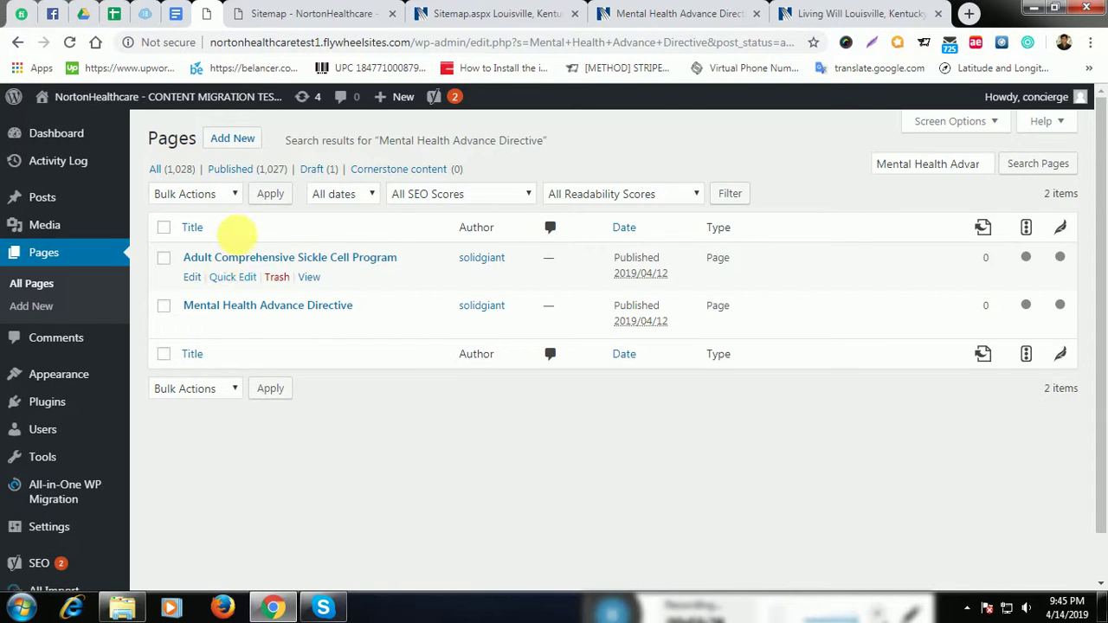
key("ctrl+f")
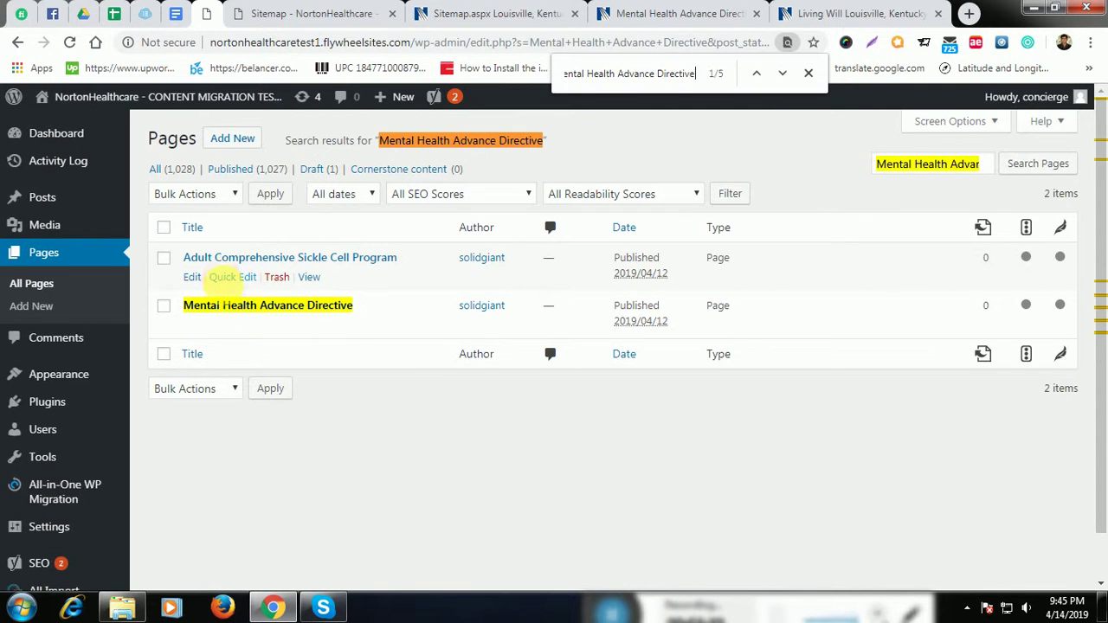
left_click(234, 325)
scroll(333, 338, "down", 2)
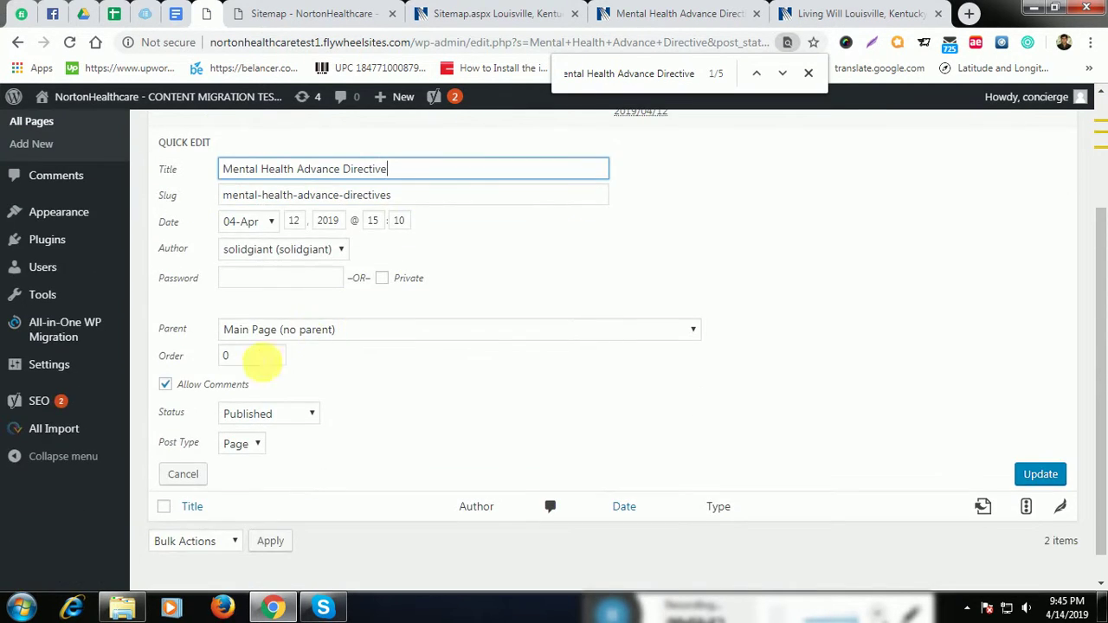
left_click_drag(262, 362, 213, 364)
type("3")
Set the parent of Mental Health Advance Directive to Living Wills and Advance Directives and update the page.
left_click(315, 333)
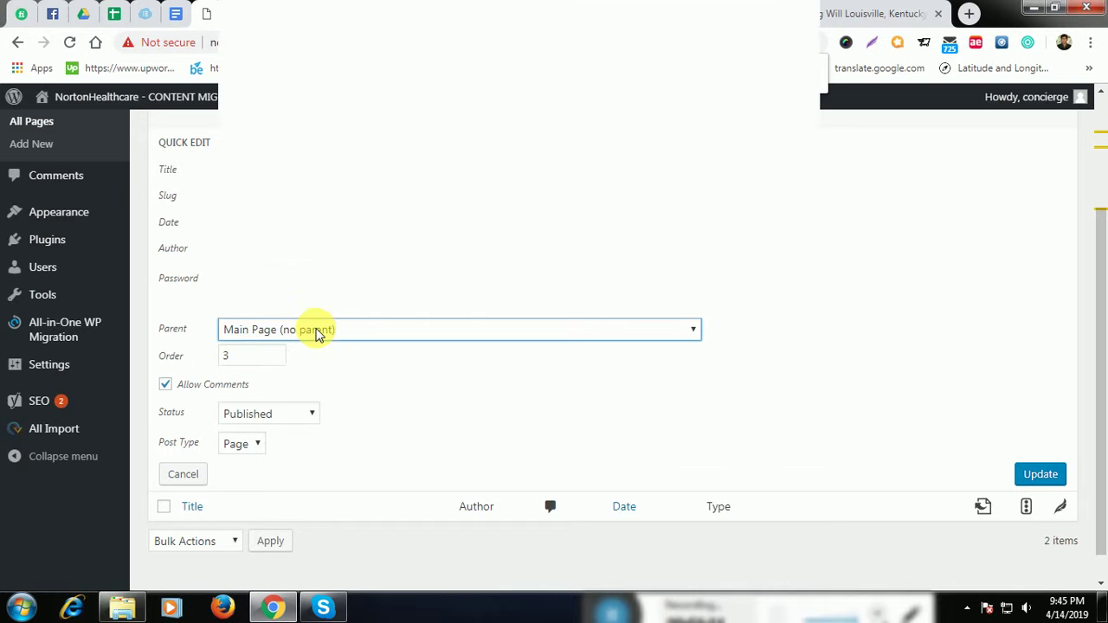
key("n")
key("n")
key("n")
key("n")
key("n")
key("n")
key("n")
key("n")
key("n")
key("n")
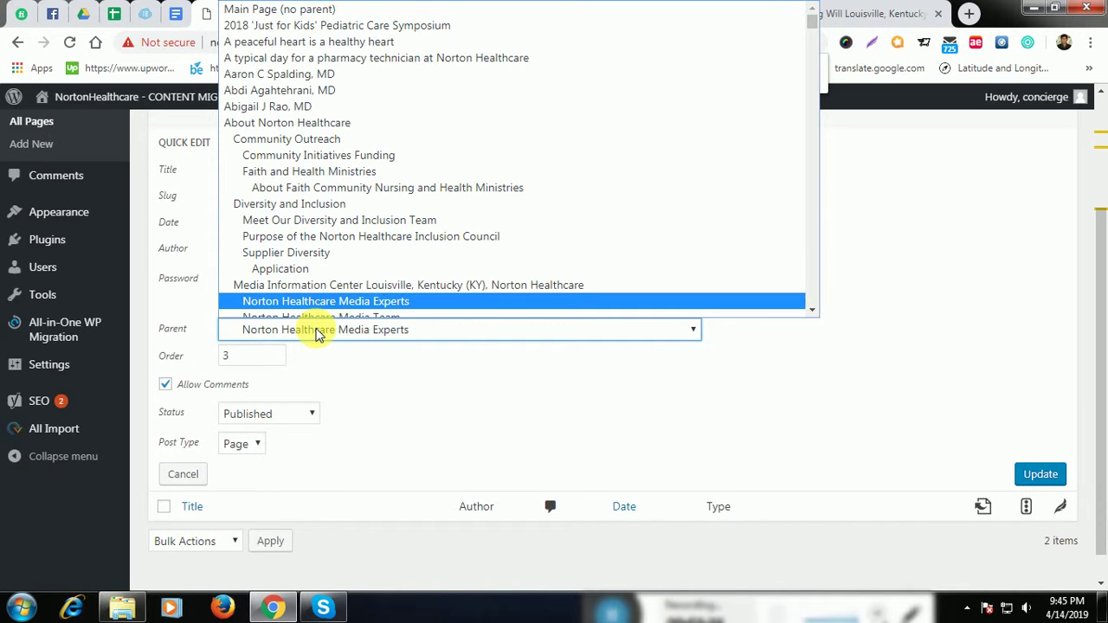
key("n")
key("n")
key("n")
key("n")
key("n")
key("n")
key("n")
key("n")
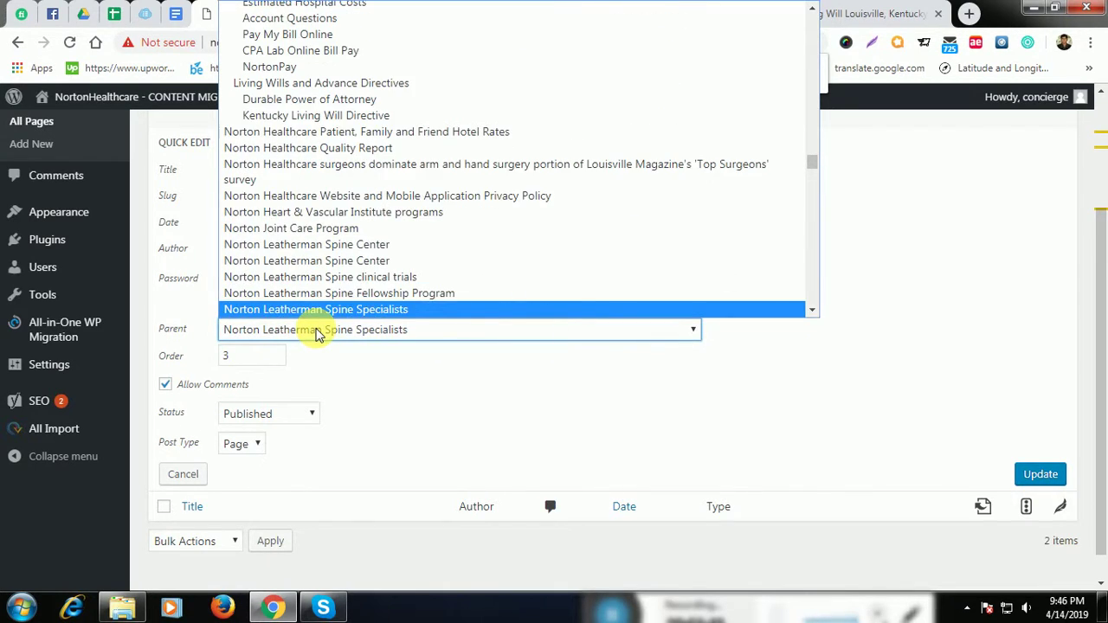
scroll(285, 242, "up", 3)
key("Escape")
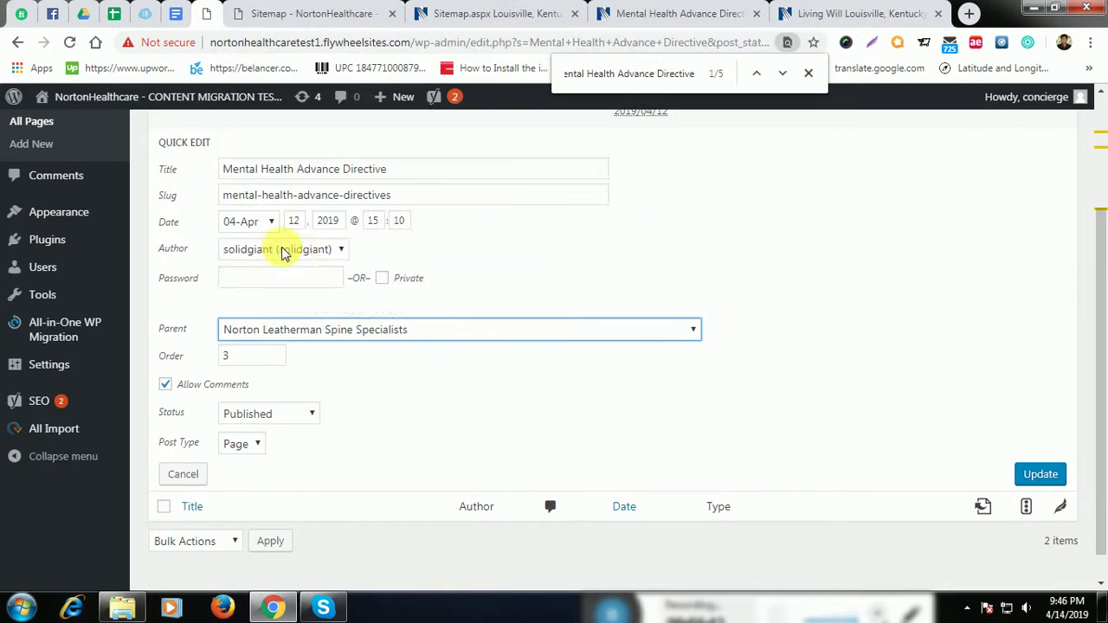
key("l")
left_click(1043, 474)
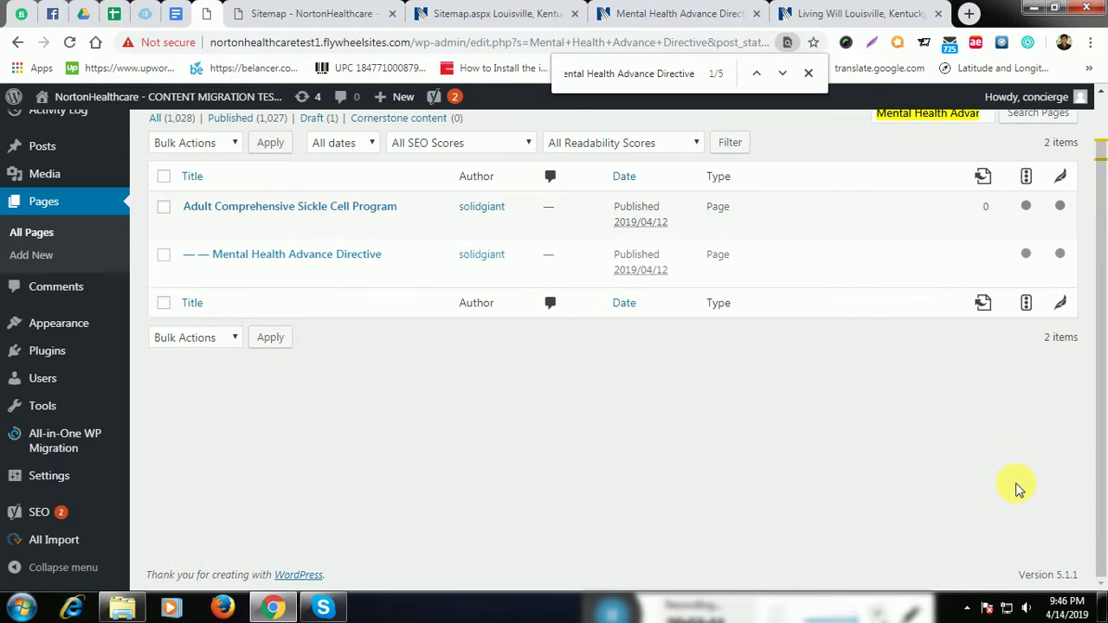
Open MyNortonChart from the live sitemap in a new tab and copy its heading, MyNortonChart Electronic Medical Records.
left_click(490, 12)
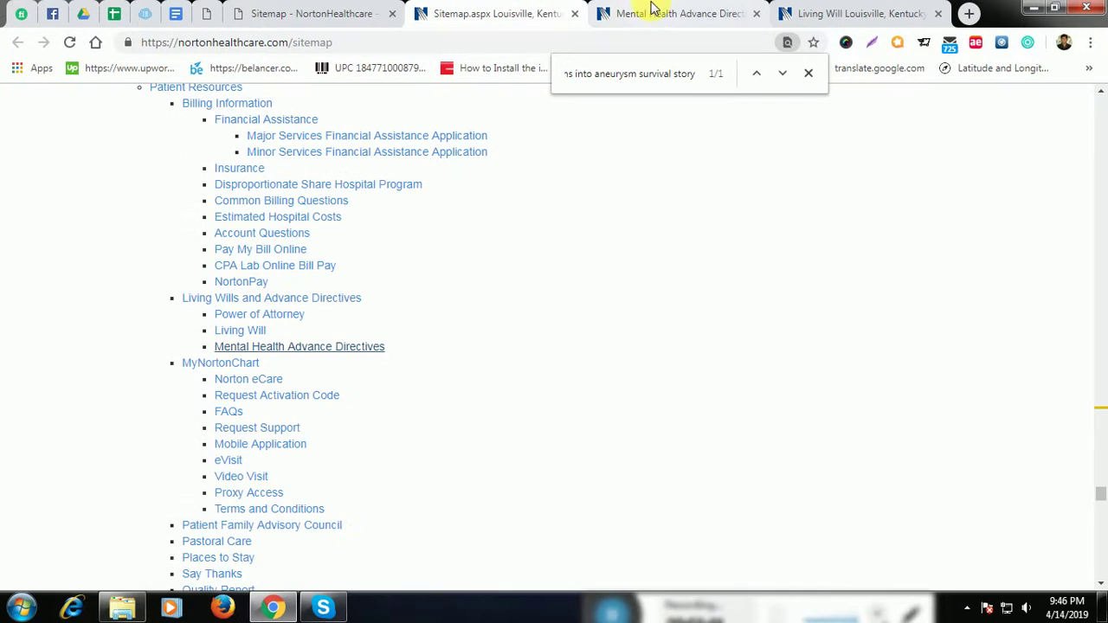
scroll(260, 277, "down", 1)
left_click_drag(280, 285, 191, 294)
scroll(428, 321, "up", 1)
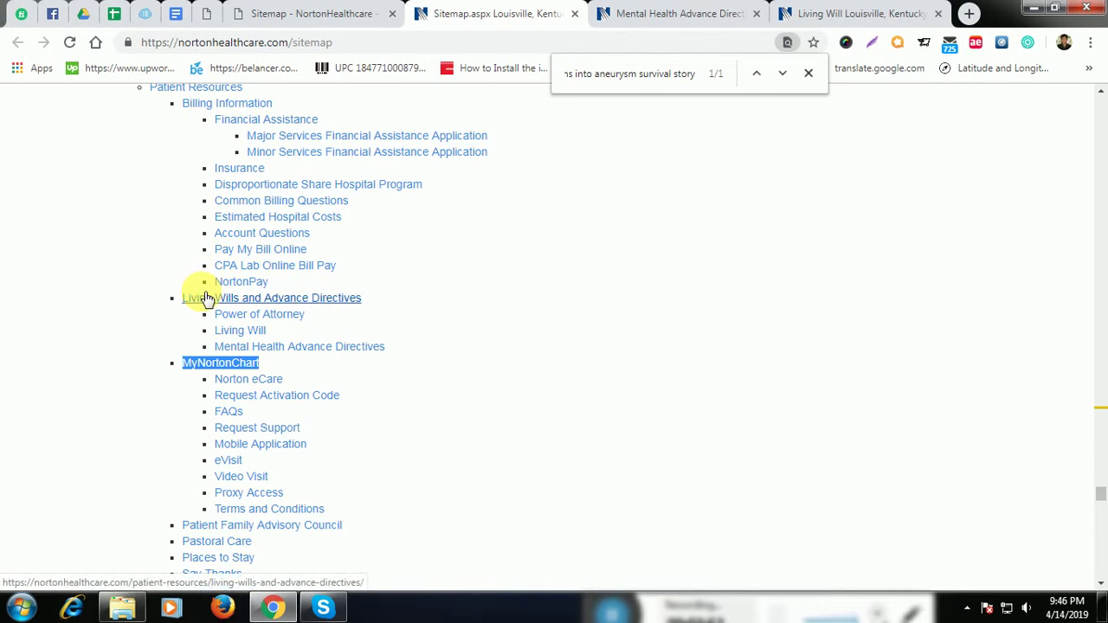
middle_click(212, 365)
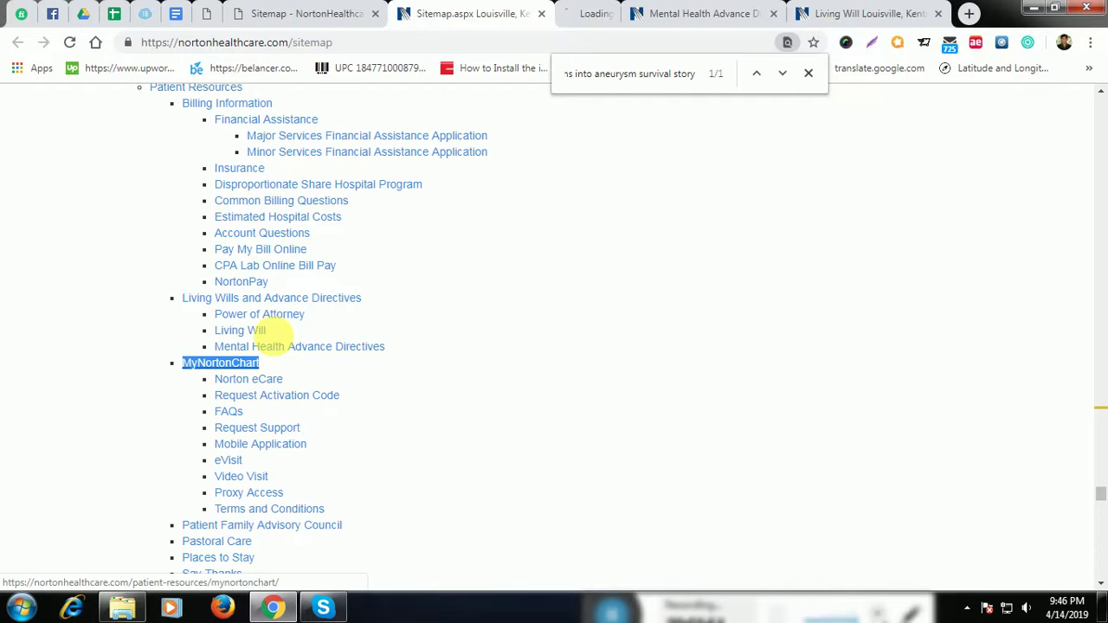
left_click(566, 19)
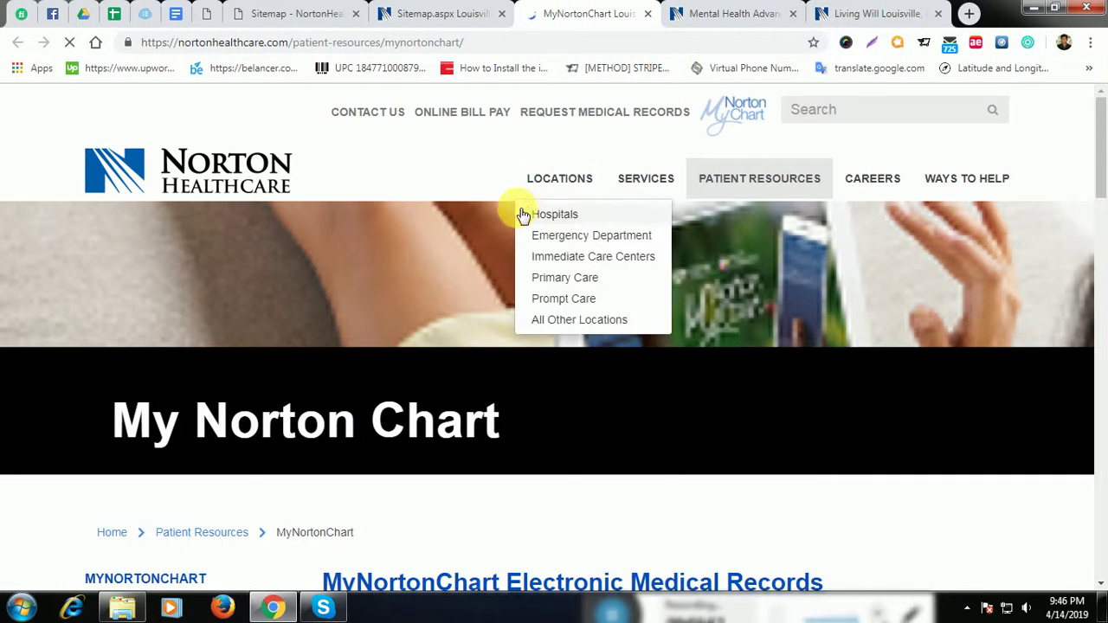
scroll(416, 257, "down", 2)
left_click_drag(327, 422, 818, 424)
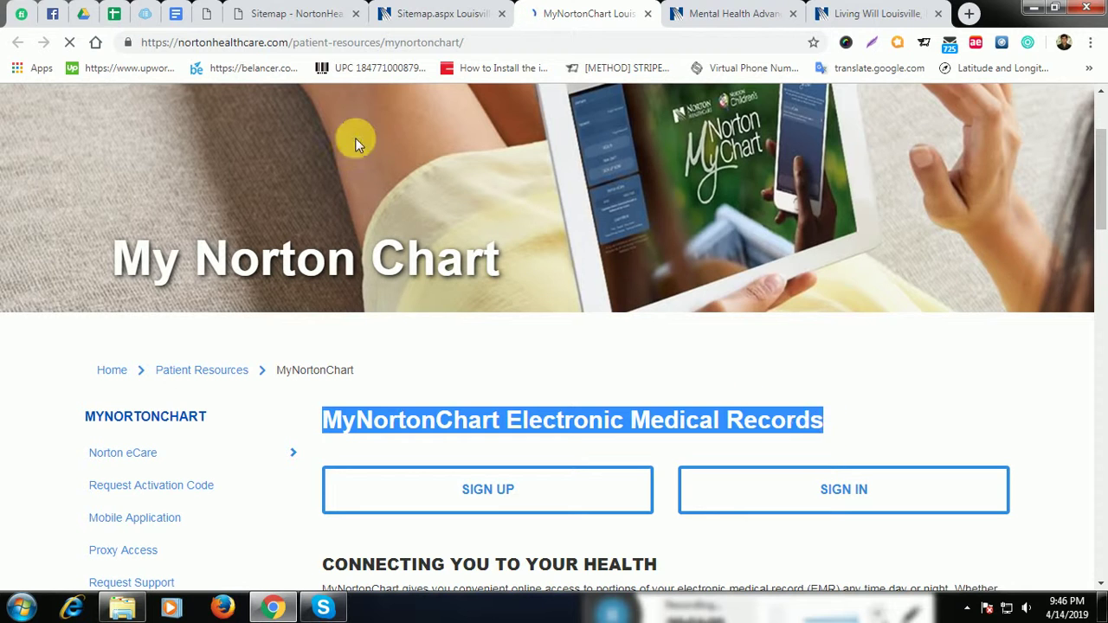
Return to the WordPress pages list and search it for MyNortonChart Electronic Medical Records.
left_click(219, 14)
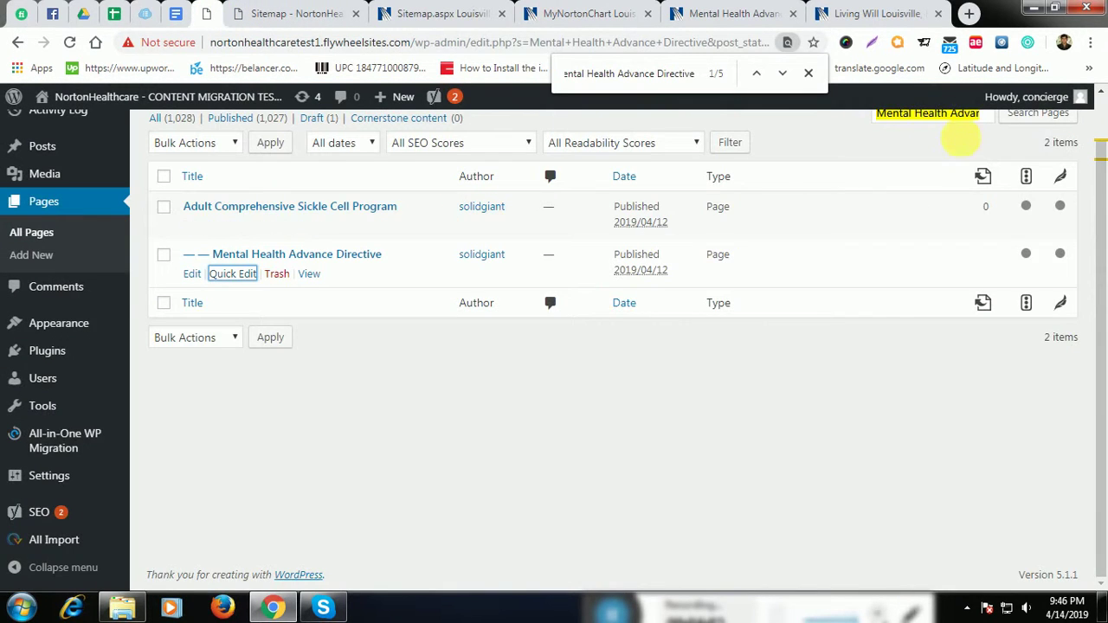
scroll(961, 138, "up", 1)
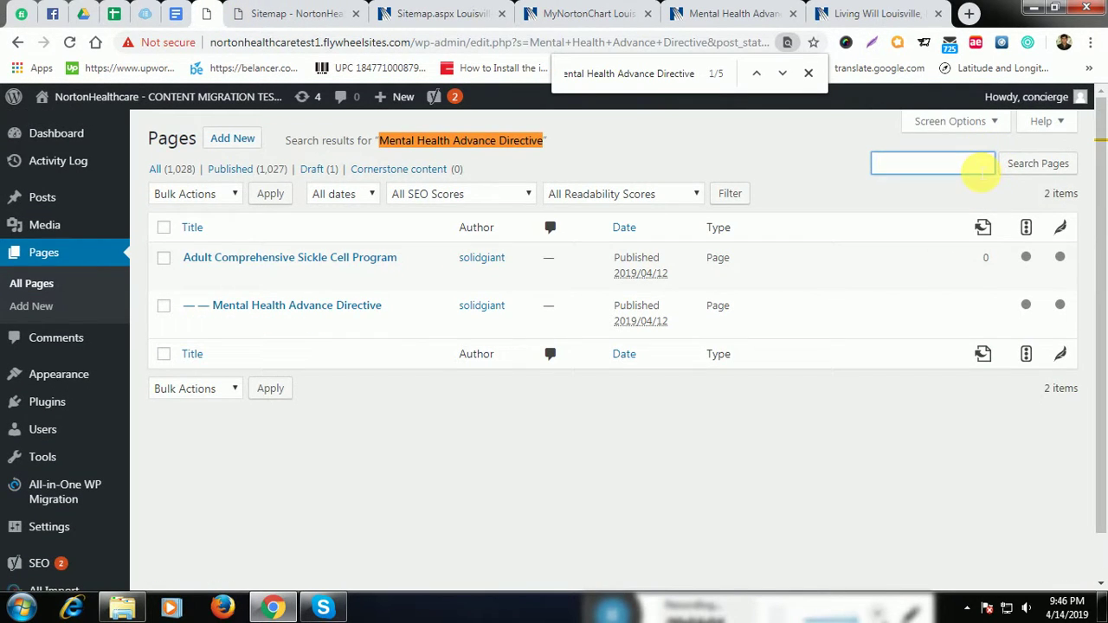
type("MyNortonChart Electronic Medical Records")
left_click(1039, 165)
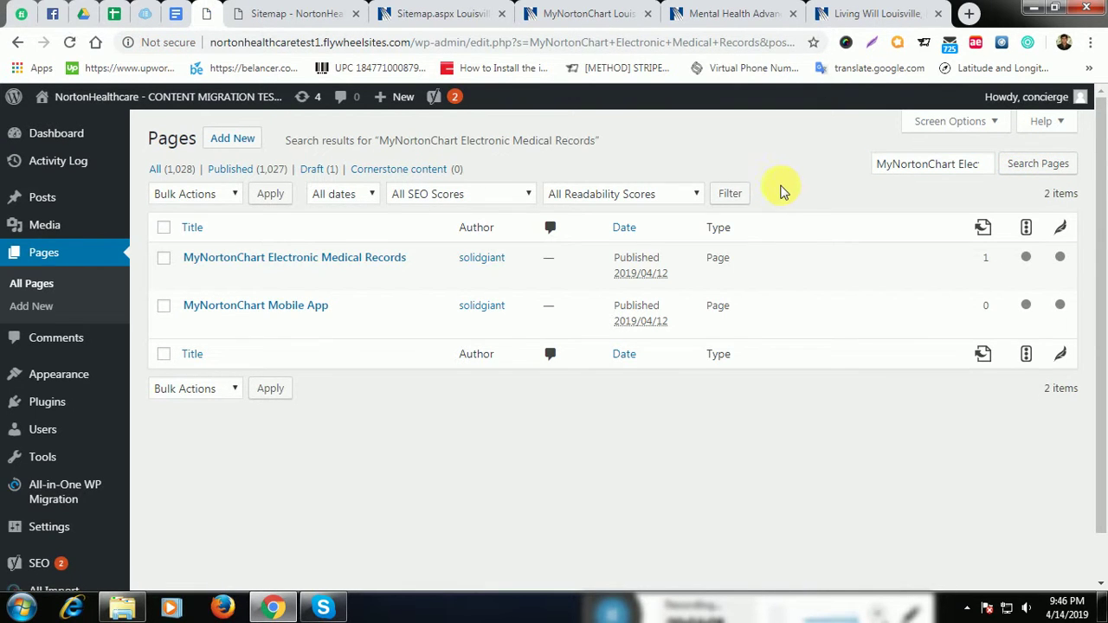
Find MyNortonChart Electronic Medical Records in the results and open it for quick editing.
key("ctrl+f")
type("MyNortonChart Electronic Medical Records")
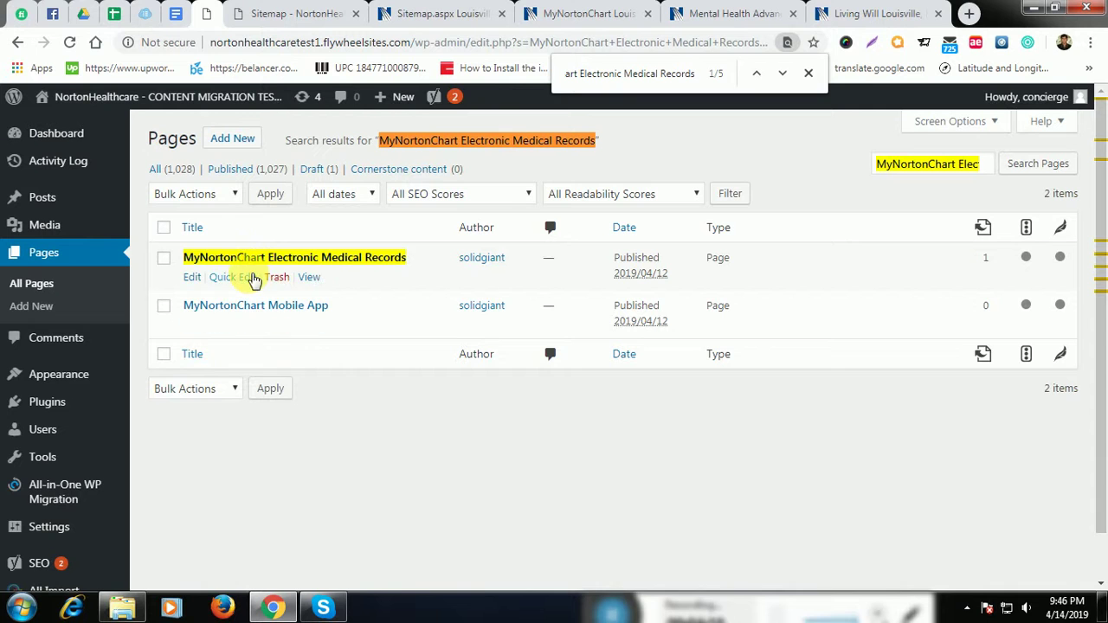
left_click(232, 277)
scroll(215, 397, "down", 1)
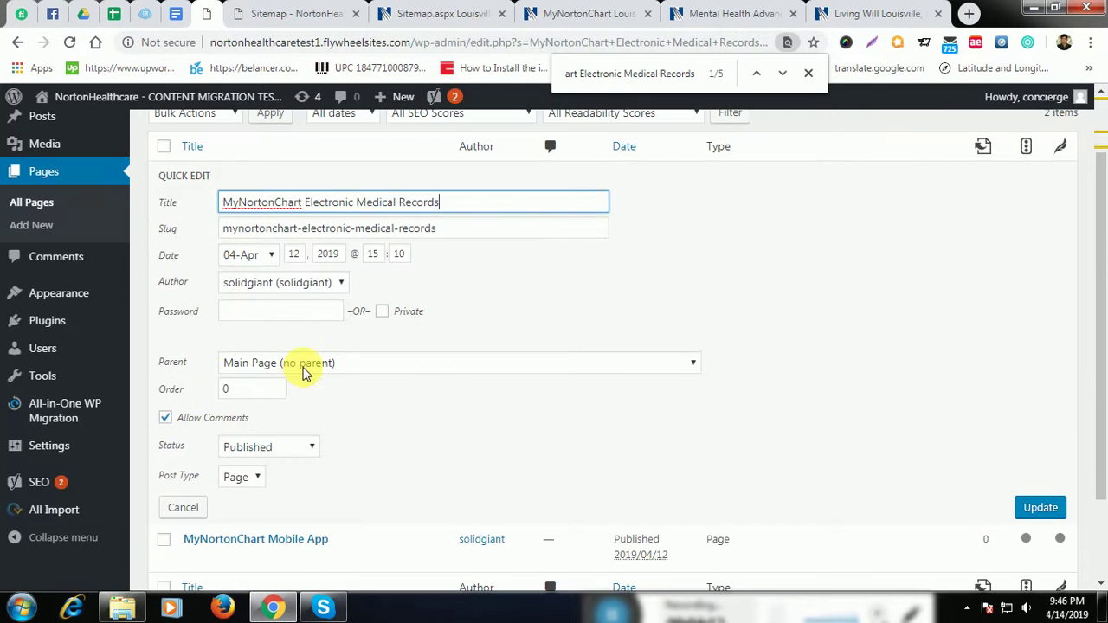
Set the page's parent to Norton Healthcare Patient Resources and its order to 3, and update it.
left_click(306, 367)
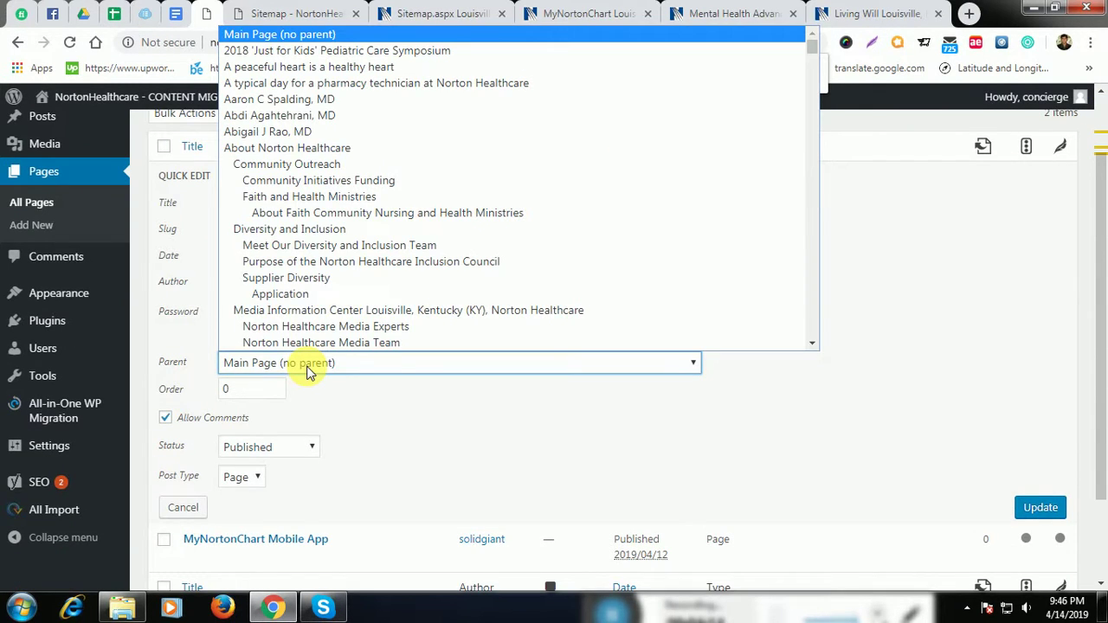
key("Down")
key("Down")
key("Down")
key("Down")
key("Down")
key("Down")
key("Down")
key("Down")
key("Down")
key("Down")
key("Down")
key("Down")
key("Down")
key("Down")
key("Down")
key("Down")
key("Down")
key("Down")
key("Down")
key("Down")
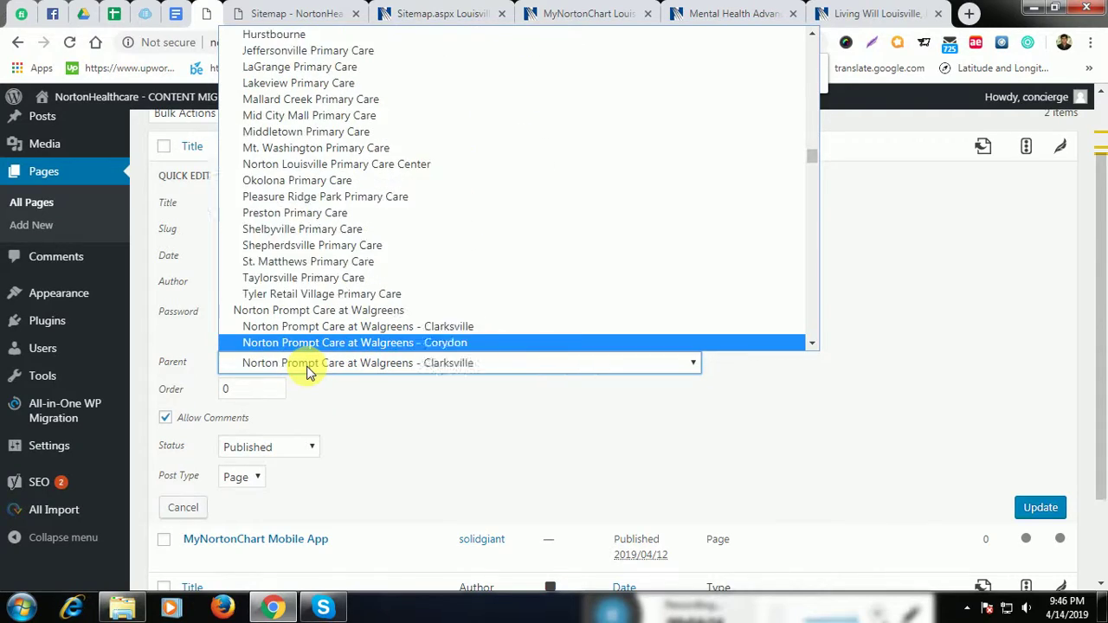
key("Down")
key("Down")
key("Down")
key("Down")
key("Down")
key("Down")
key("Down")
key("Down")
key("Down")
key("Down")
key("Down")
key("Down")
key("Down")
key("Down")
key("Down")
key("Down")
key("Down")
key("Down")
key("Down")
key("Down")
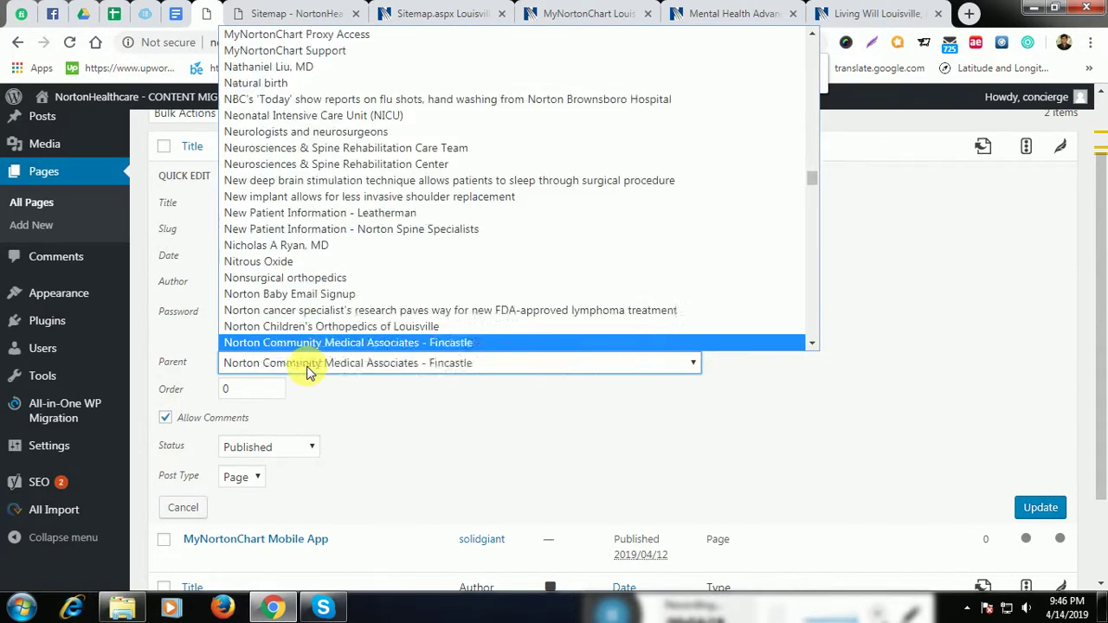
key("Down")
key("Down")
key("Down")
key("Down")
key("Down")
key("Down")
key("Down")
key("Down")
key("Down")
key("Down")
key("Down")
key("Down")
key("Down")
scroll(314, 216, "down", 6)
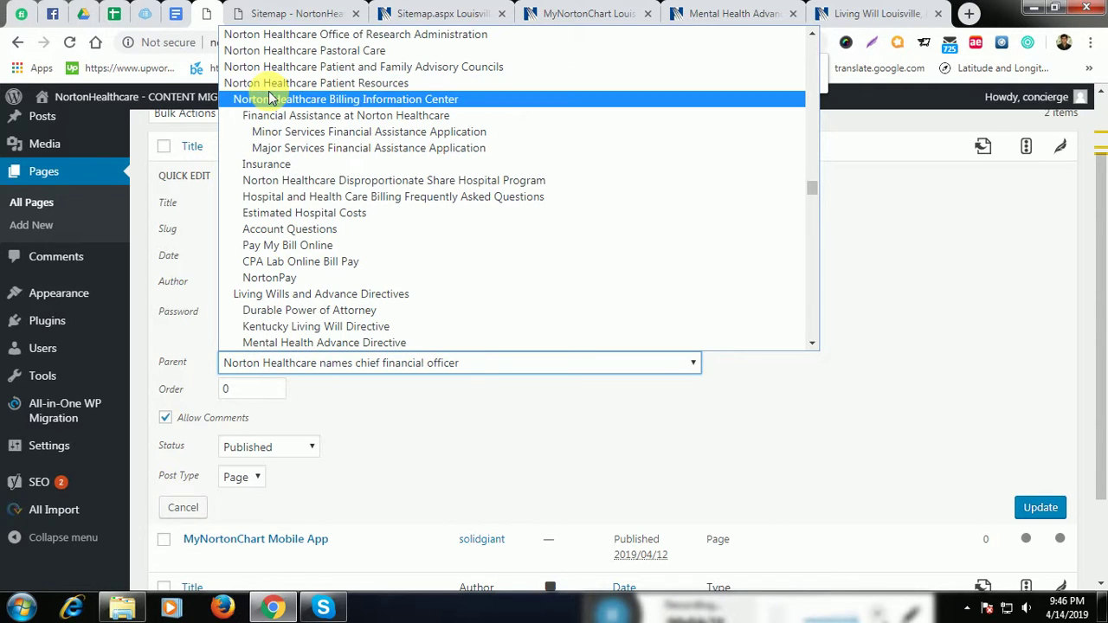
left_click(260, 82)
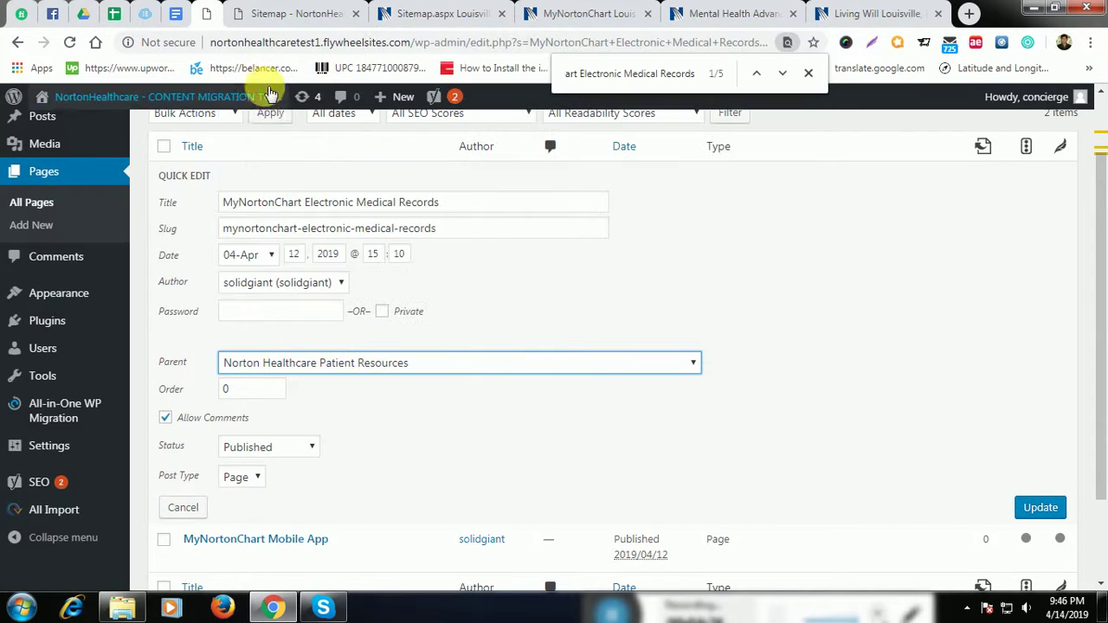
left_click(223, 389)
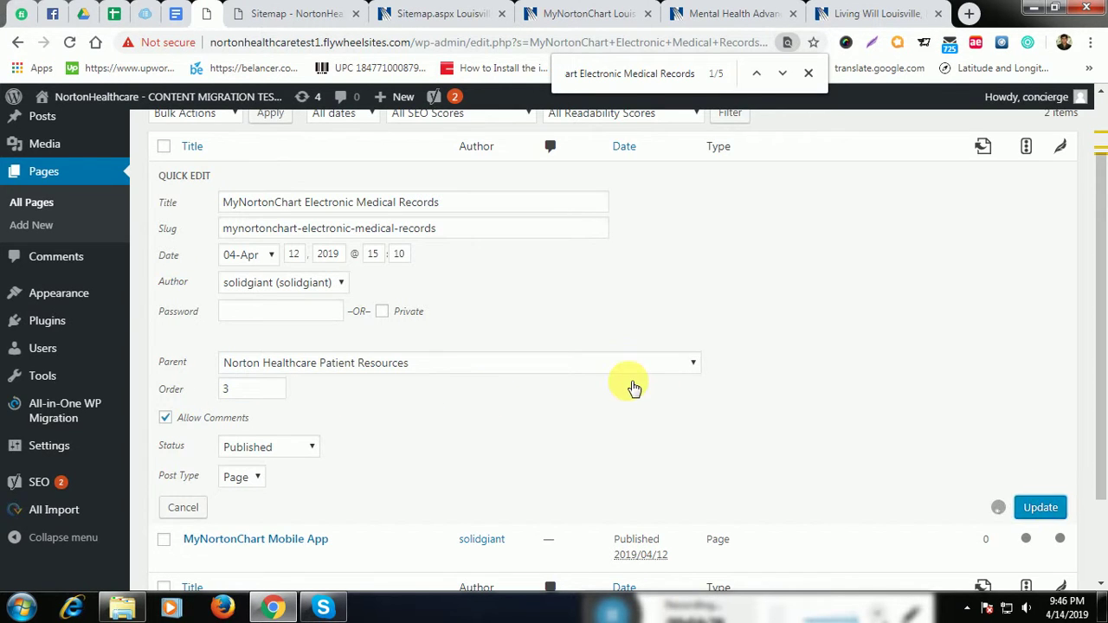
Return to the live sitemap and close the tabs of the pages already handled, from MyNortonChart to Living Will.
left_click(425, 11)
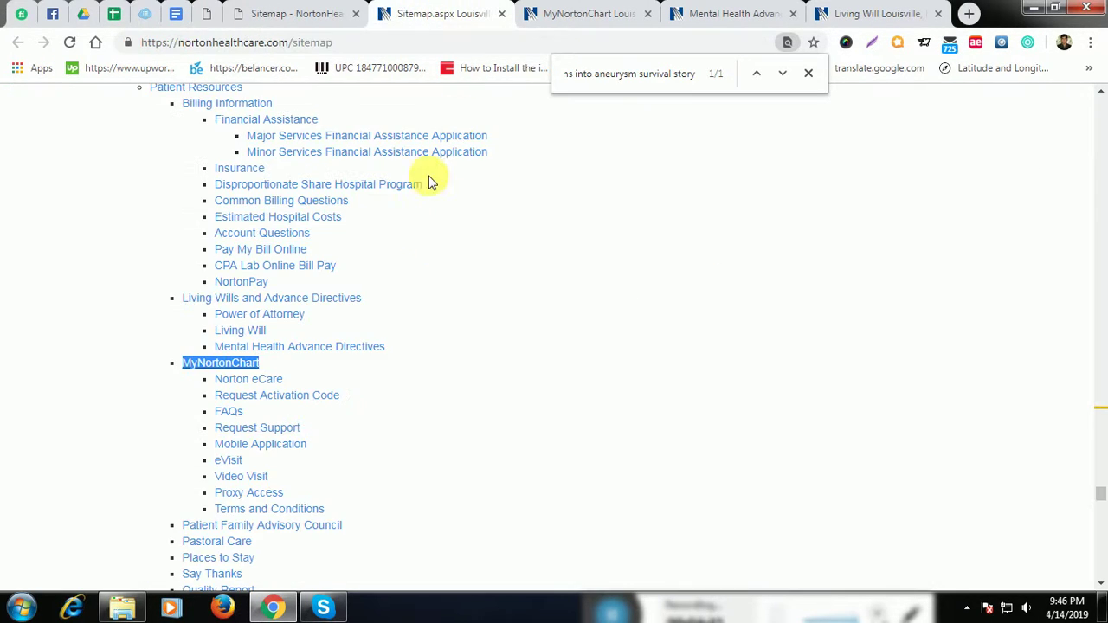
scroll(431, 183, "down", 1)
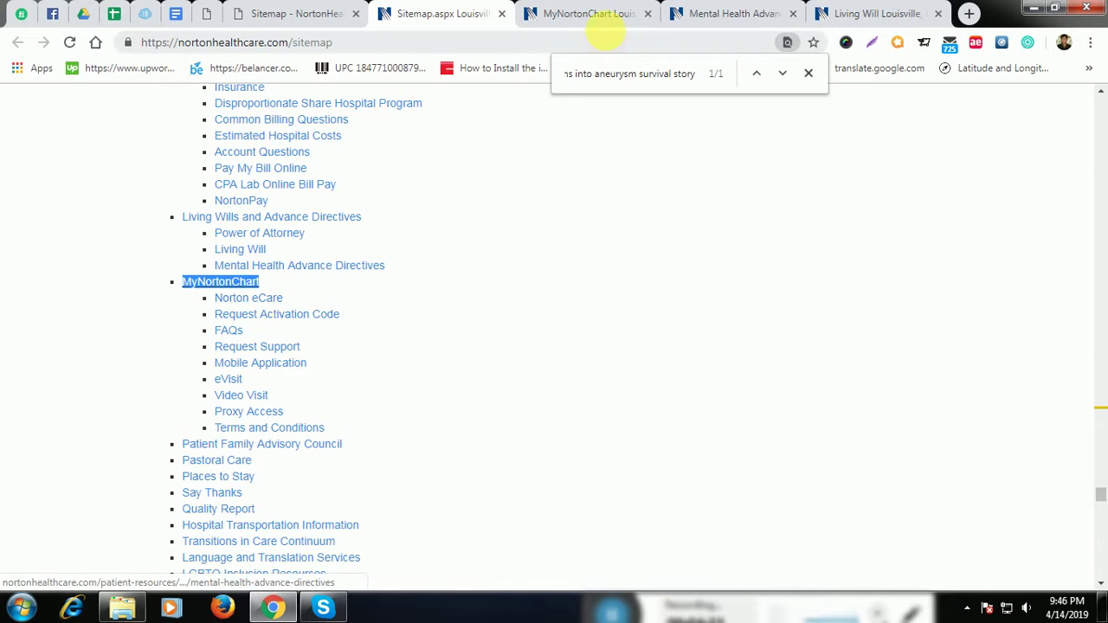
left_click(639, 19)
left_click(650, 15)
left_click(650, 15)
left_click(651, 14)
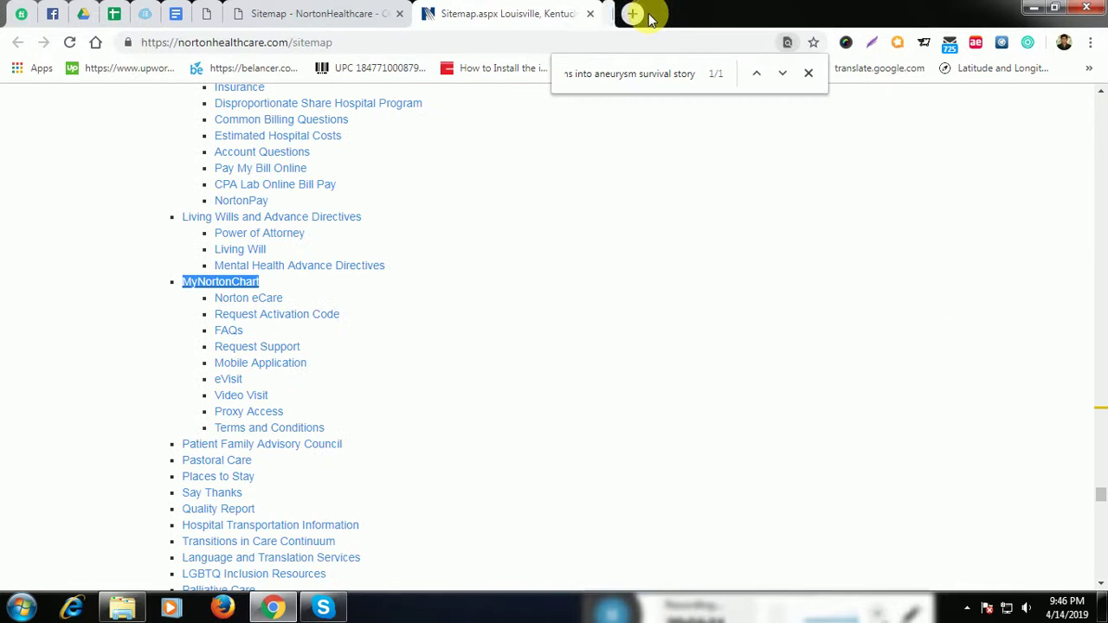
Open all nine subpages of MyNortonChart, from Norton eCare to Terms and Conditions, in new tabs from the sitemap.
left_click(259, 301, "ctrl")
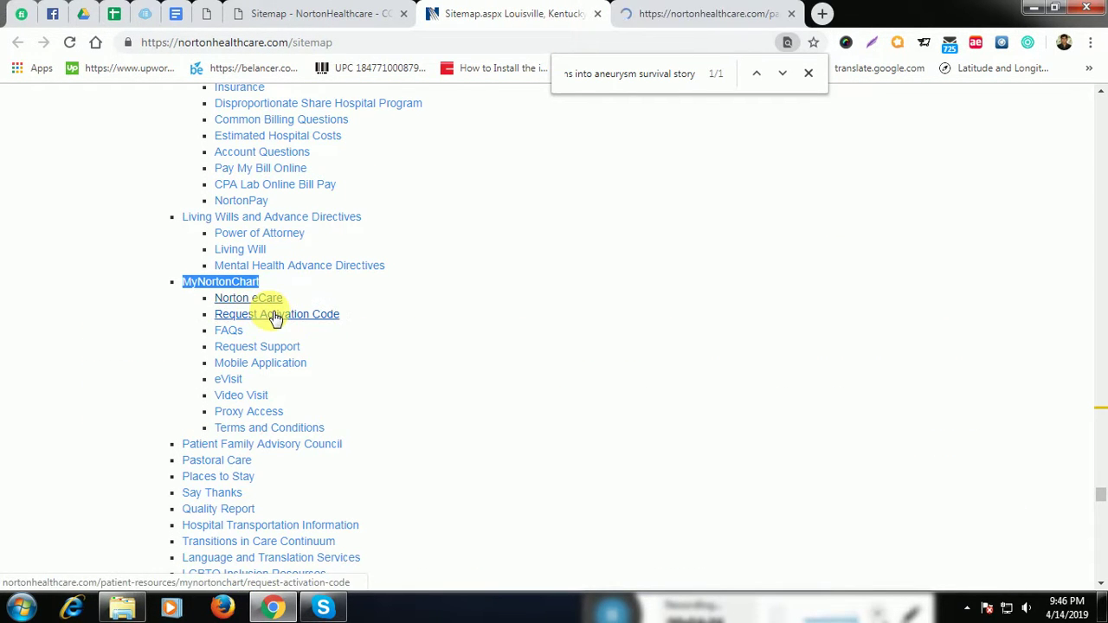
left_click(267, 315, "ctrl")
left_click(229, 330, "ctrl")
left_click(247, 346, "ctrl")
left_click(247, 363, "ctrl")
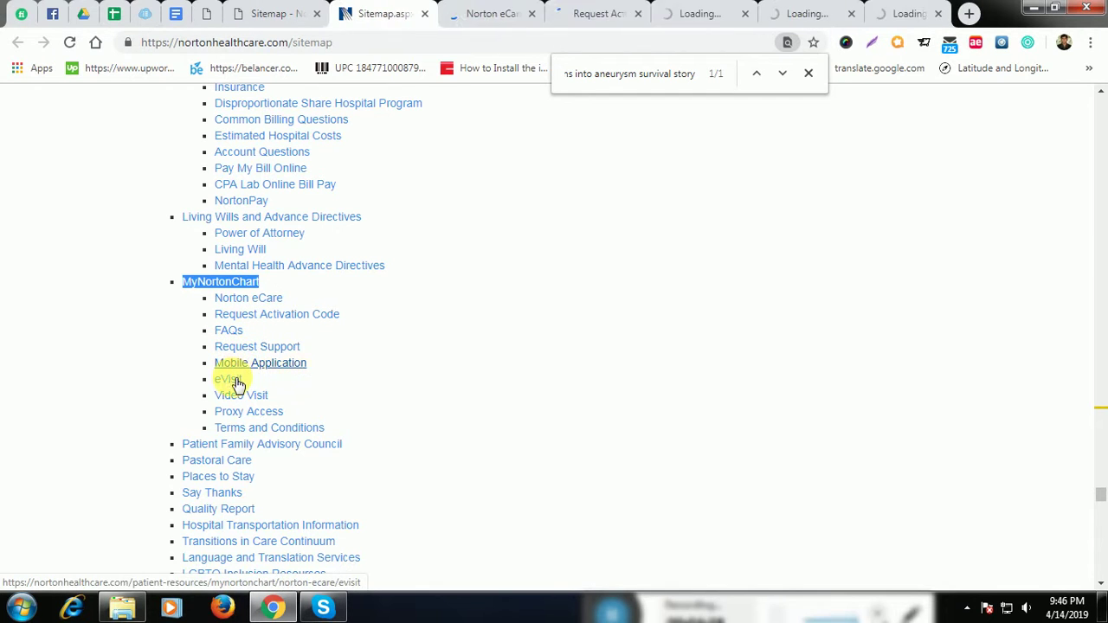
left_click(229, 379, "ctrl")
left_click(241, 395, "ctrl")
left_click(247, 413, "ctrl")
left_click(249, 428, "ctrl")
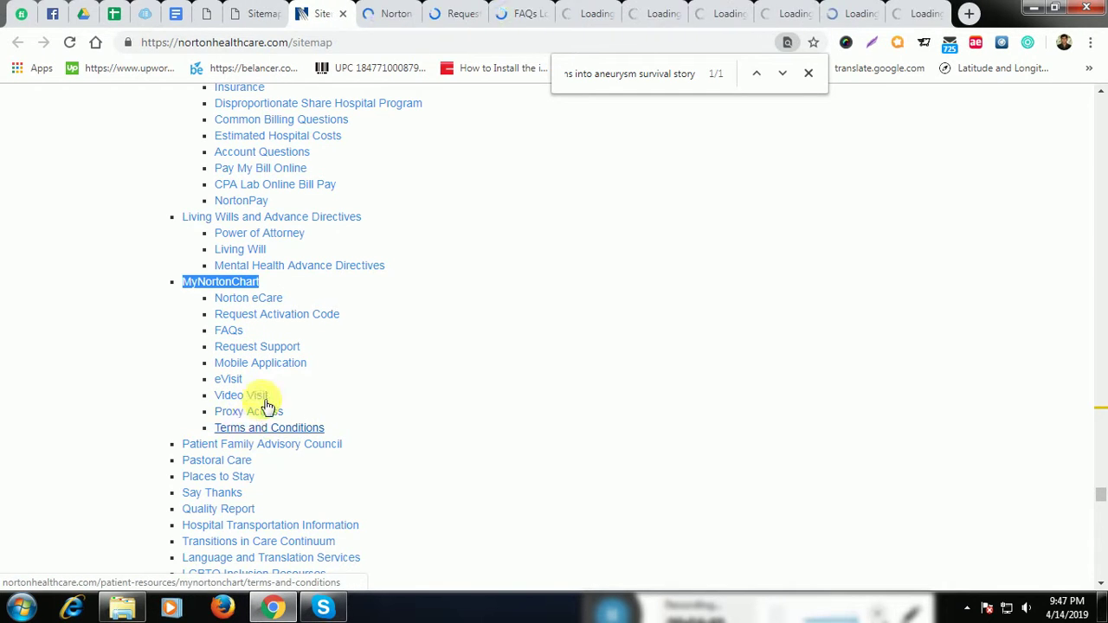
Switch to the opened Norton eCare page and copy its heading, Norton eCare.
left_click(396, 12)
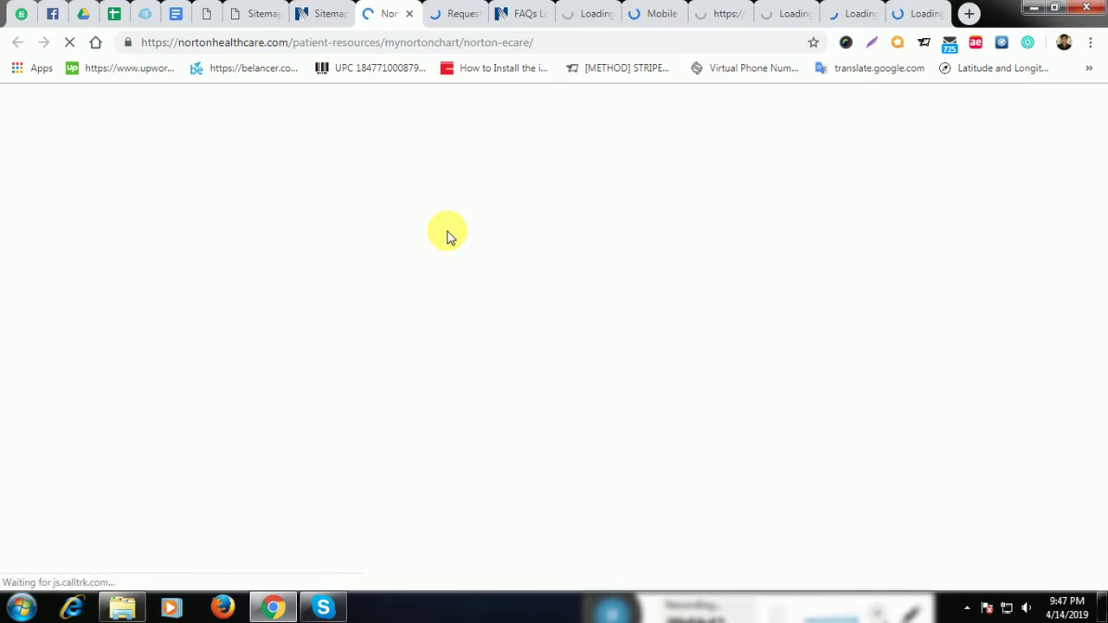
scroll(392, 207, "down", 3)
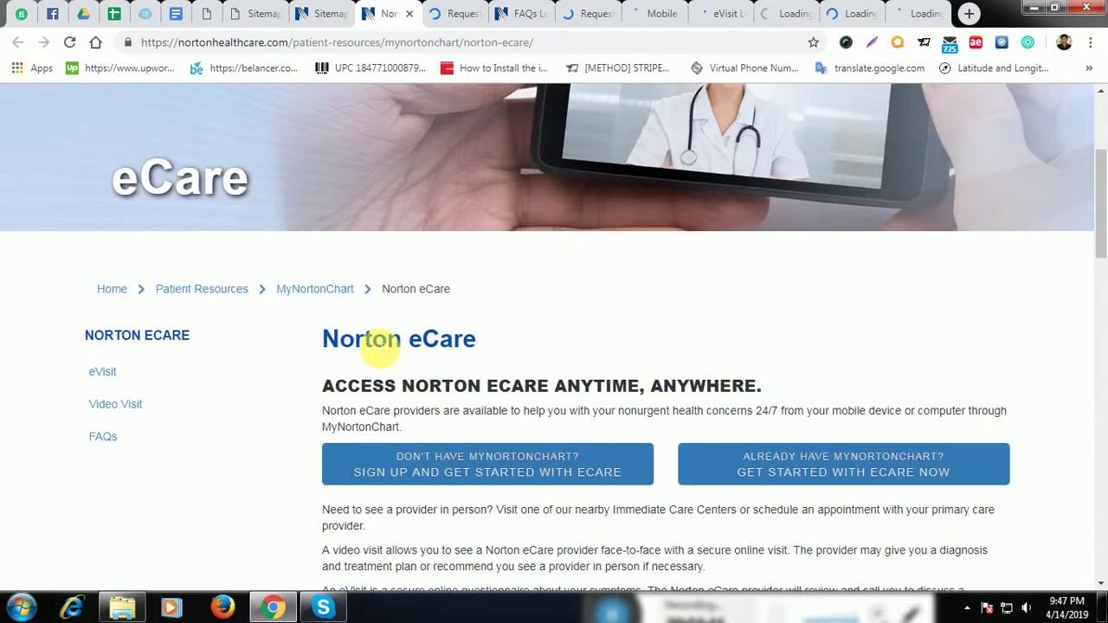
left_click_drag(325, 342, 500, 344)
key("ctrl+c")
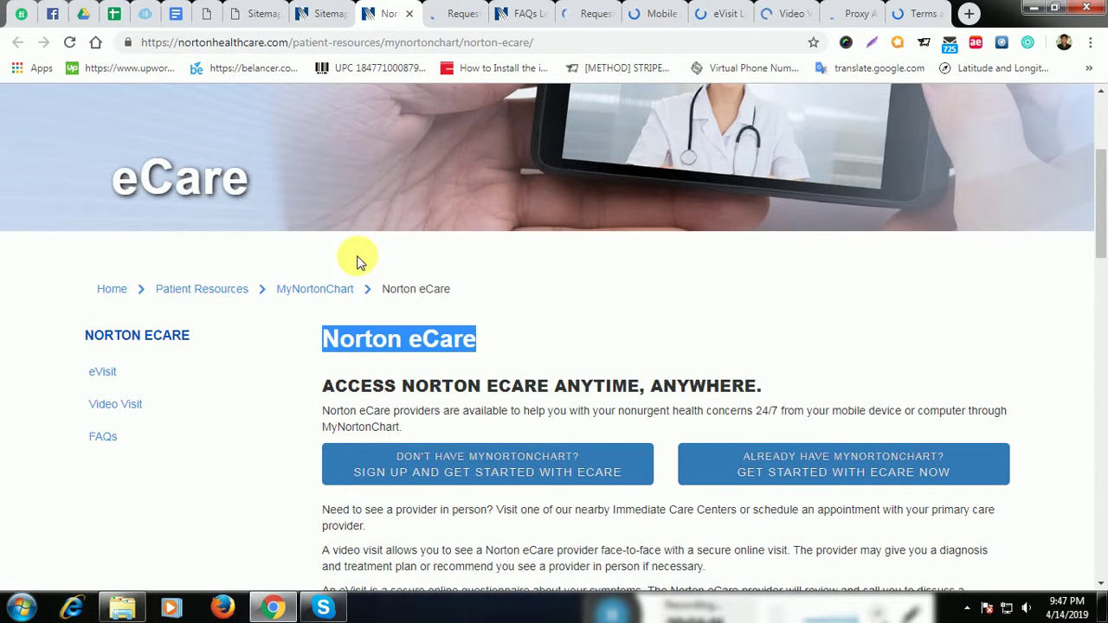
Return to the WordPress pages list and search it for Norton eCare.
left_click(211, 15)
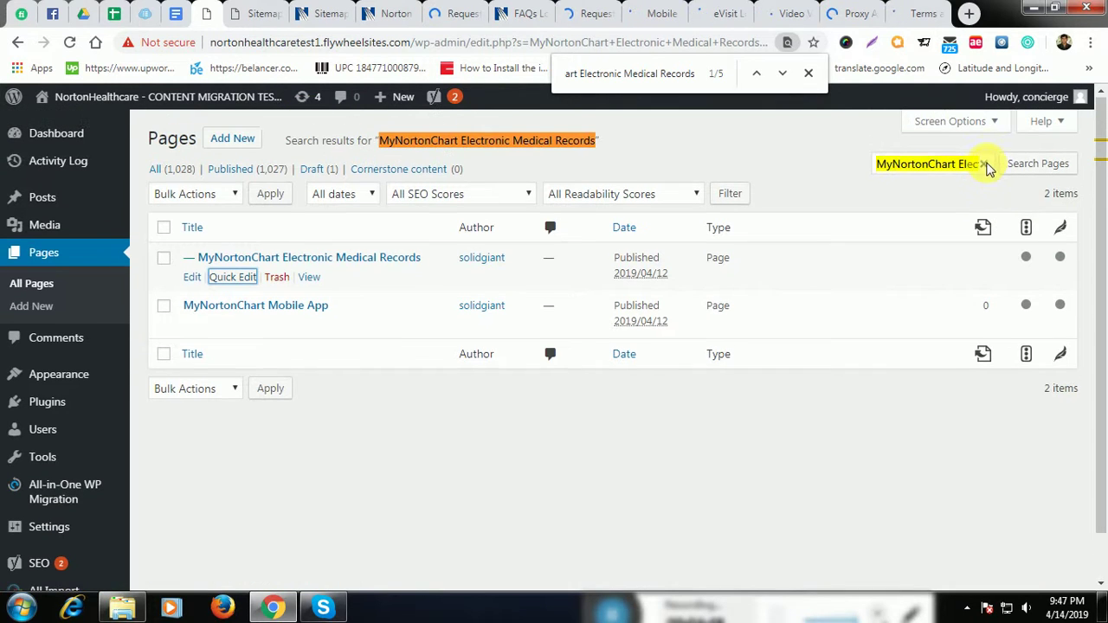
left_click(985, 165)
left_click(1026, 166)
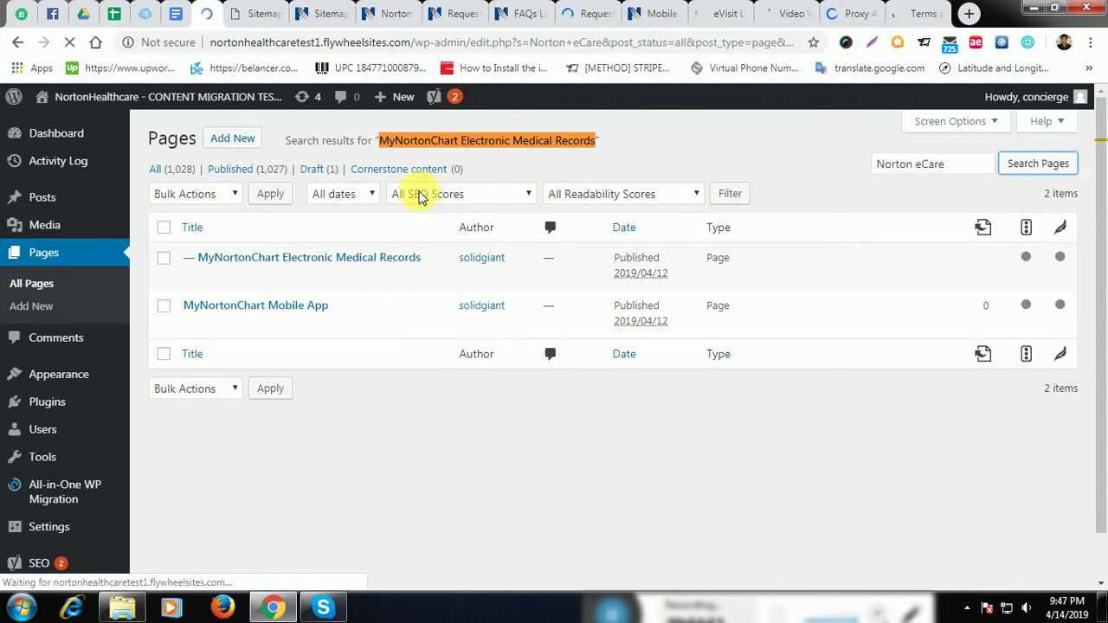
Locate the page titled exactly Norton eCare in the search results using the browser's find function.
scroll(279, 310, "down", 1)
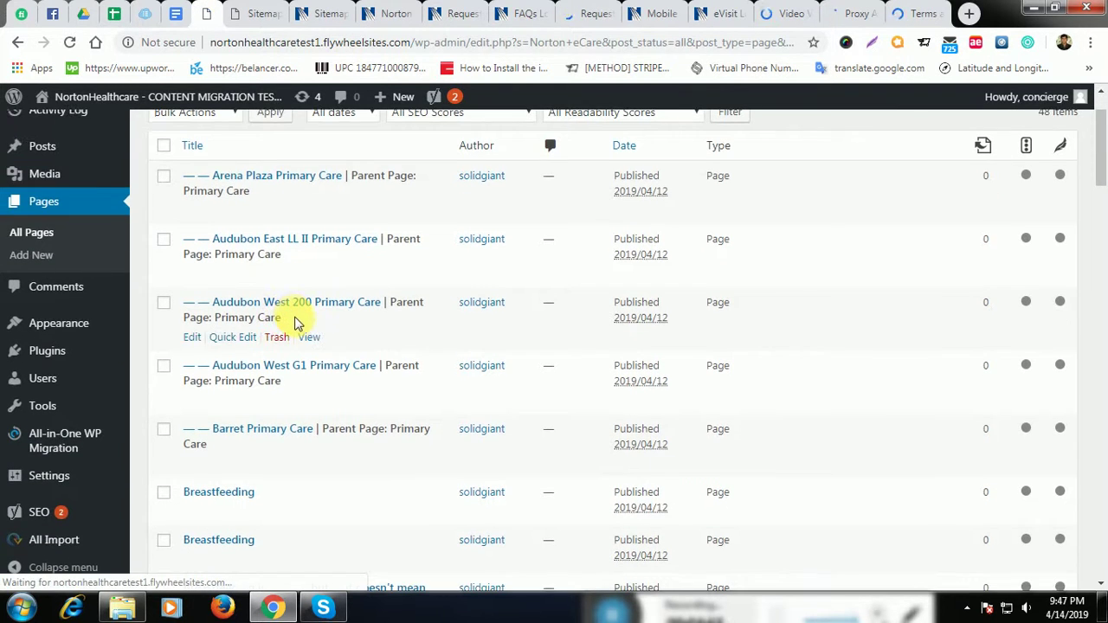
scroll(299, 320, "down", 1)
key("ctrl+f")
key("ctrl+v")
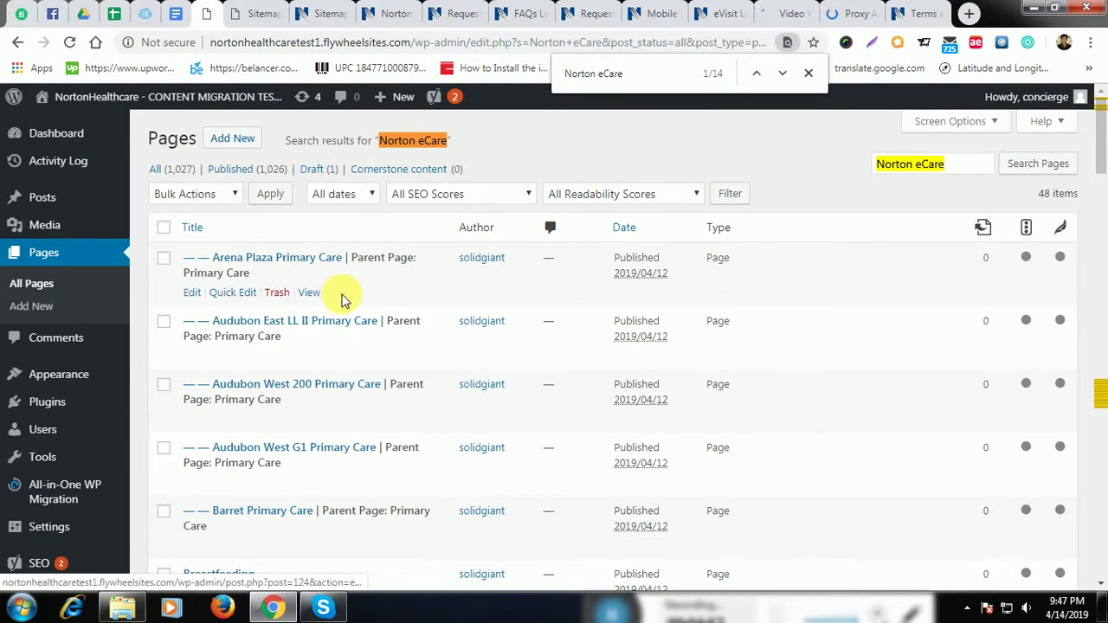
double_click(782, 77)
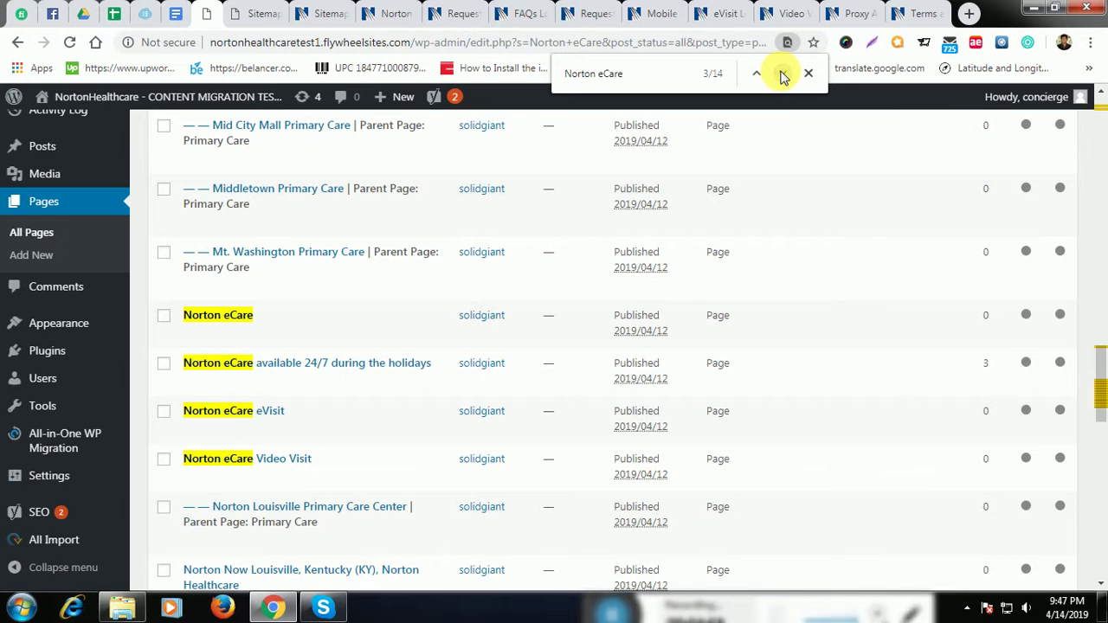
Open the page titled exactly Norton eCare for quick editing and set its order to 1.
left_click(228, 341)
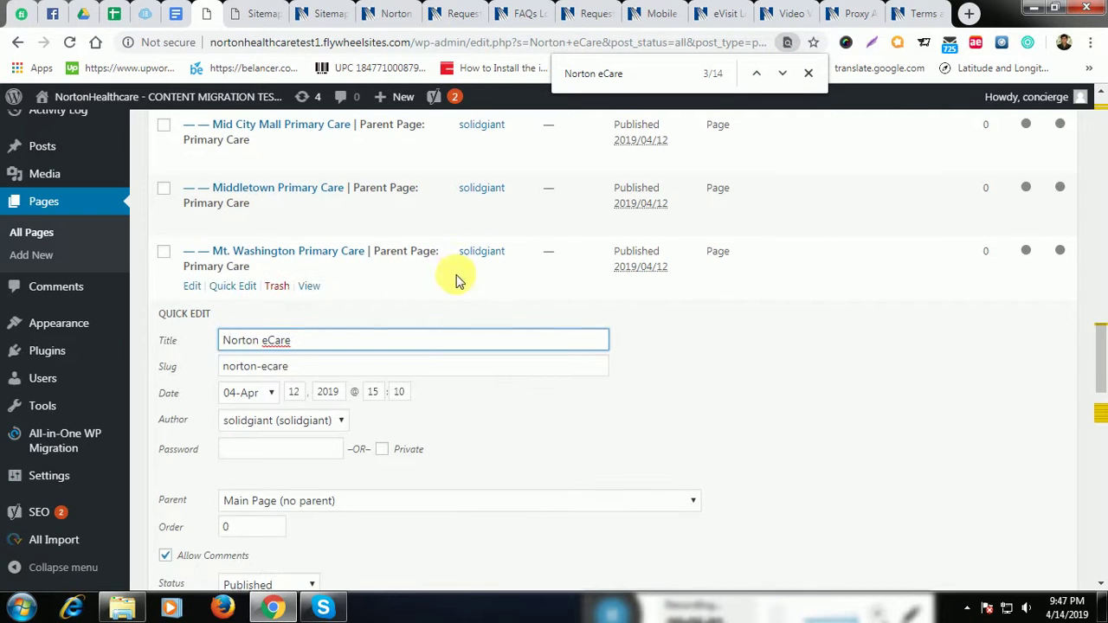
scroll(407, 298, "down", 2)
left_click(191, 375)
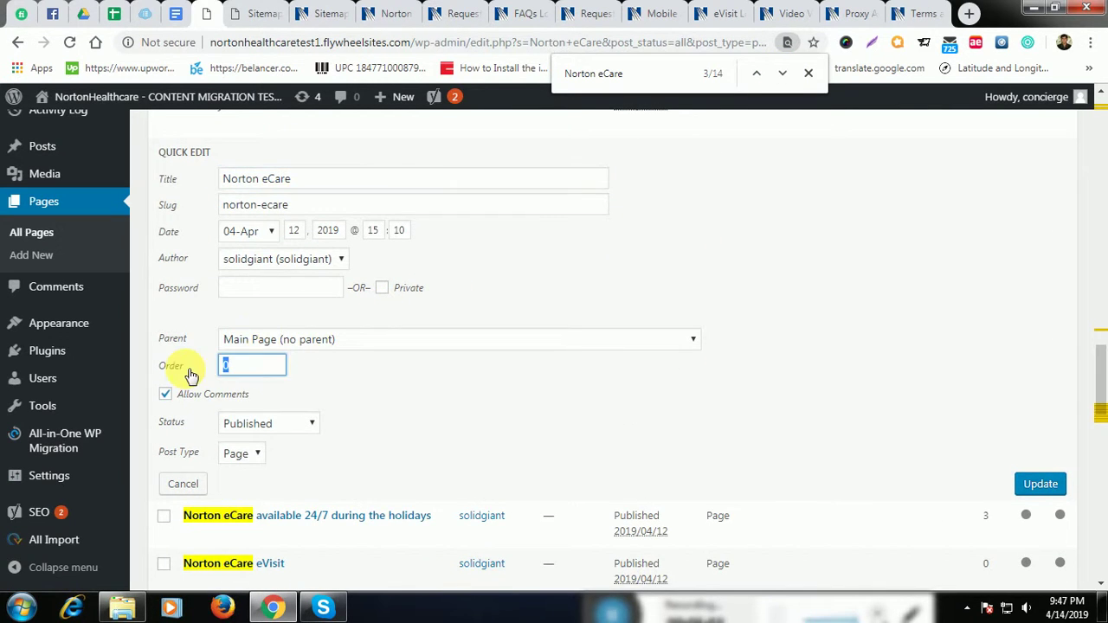
type("1")
Set Norton eCare's parent to MyNortonChart Electronic Medical Records and update the page.
left_click(312, 342)
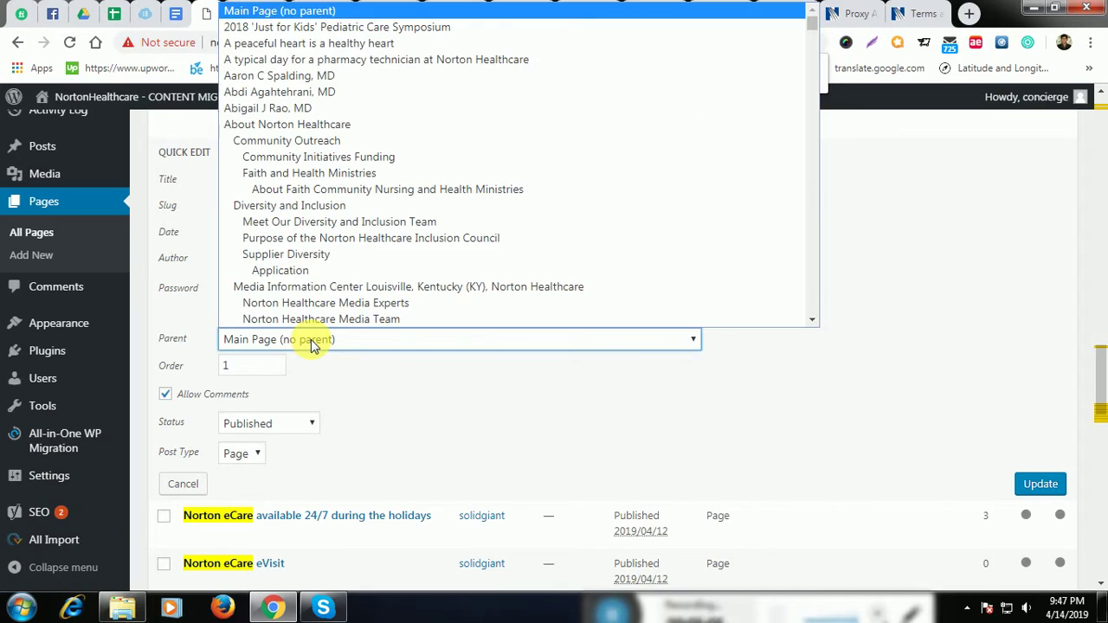
key("Down")
key("Down")
key("Down")
key("Down")
key("Down")
key("Down")
key("Down")
key("Down")
key("Down")
key("Down")
key("Down")
key("Down")
key("Down")
key("Down")
key("Down")
key("Down")
key("Down")
key("Down")
key("Down")
key("Down")
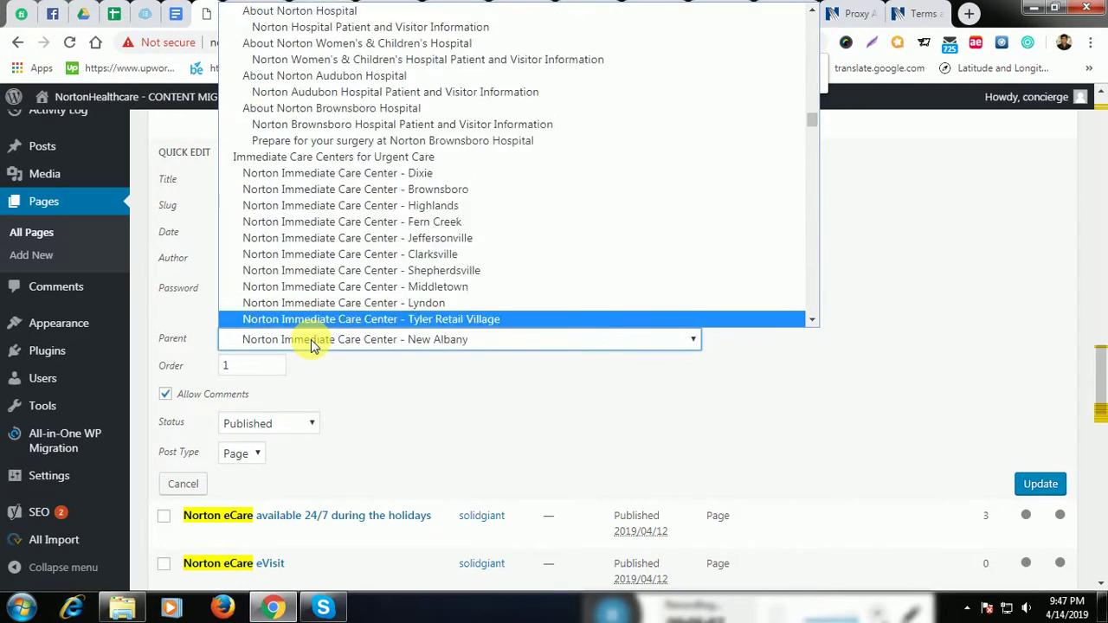
key("Down")
key("Down")
key("Down")
key("Down")
key("Down")
key("Down")
key("Down")
key("Down")
key("Down")
key("Down")
key("Down")
key("Down")
key("Down")
key("Down")
key("Down")
key("Down")
key("Down")
key("Down")
key("Down")
key("Down")
scroll(314, 212, "down", 3)
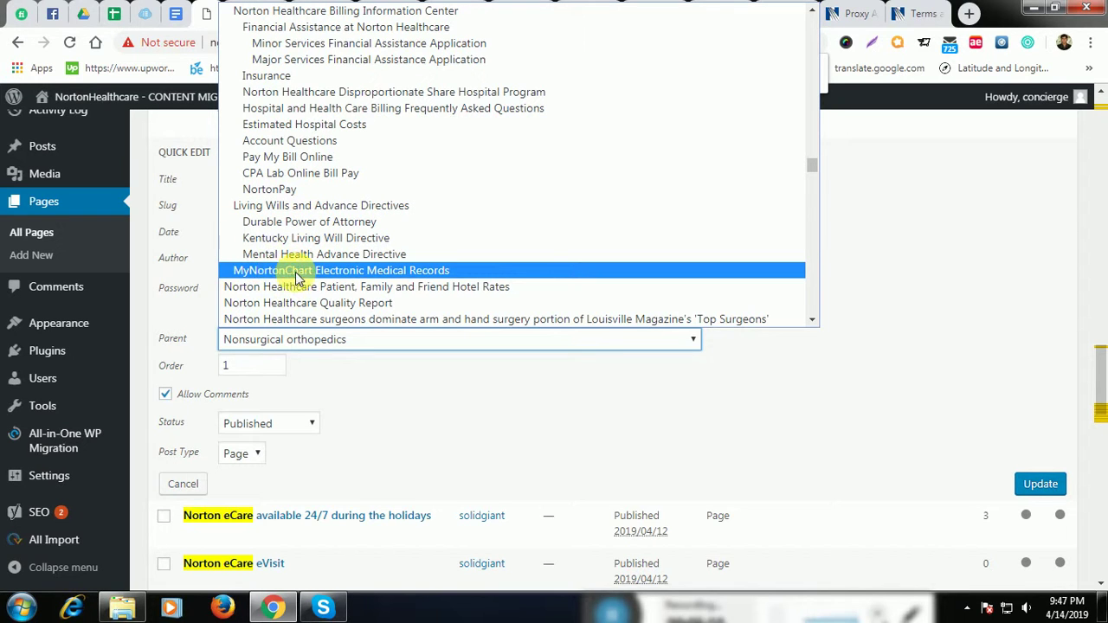
left_click(375, 276)
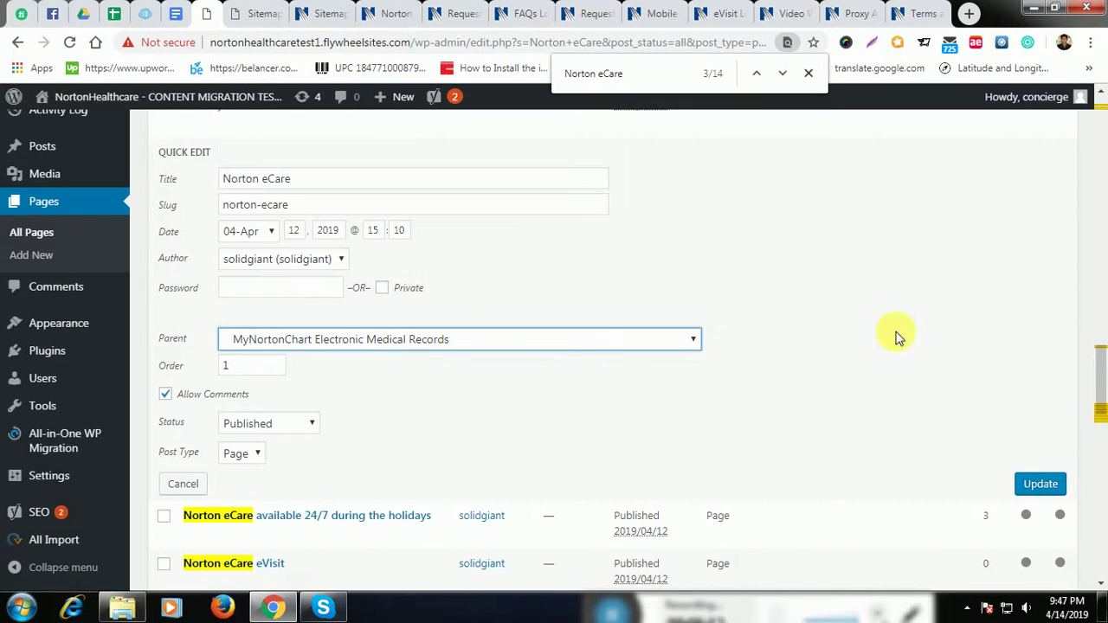
scroll(895, 337, "down", 1)
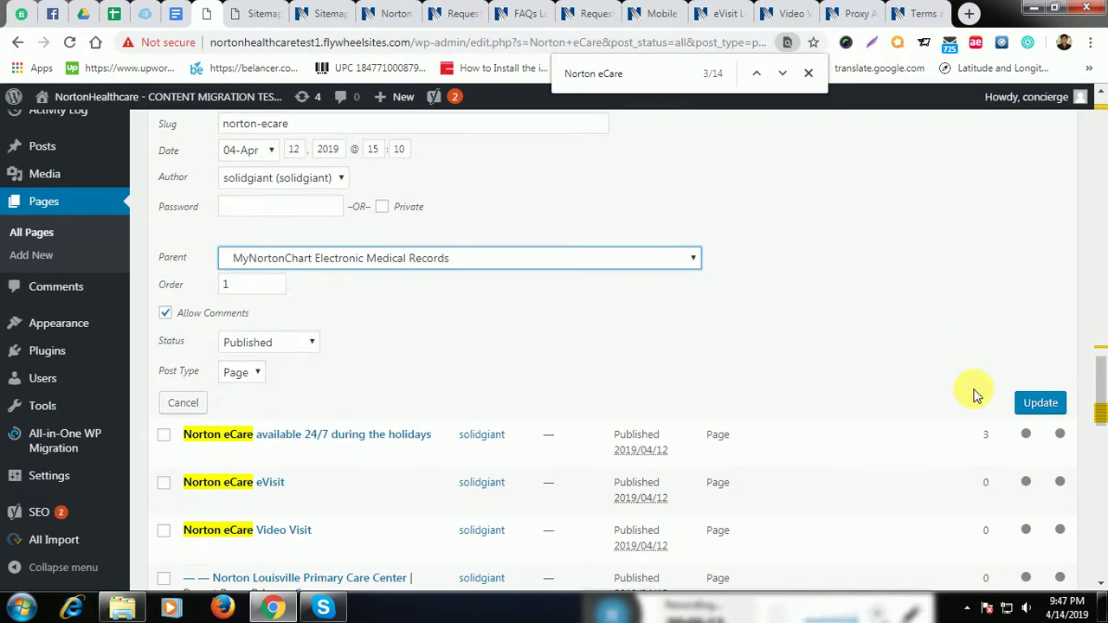
Close the live Norton eCare page and copy the heading Request Activation Code from the next opened subpage.
left_click(408, 15)
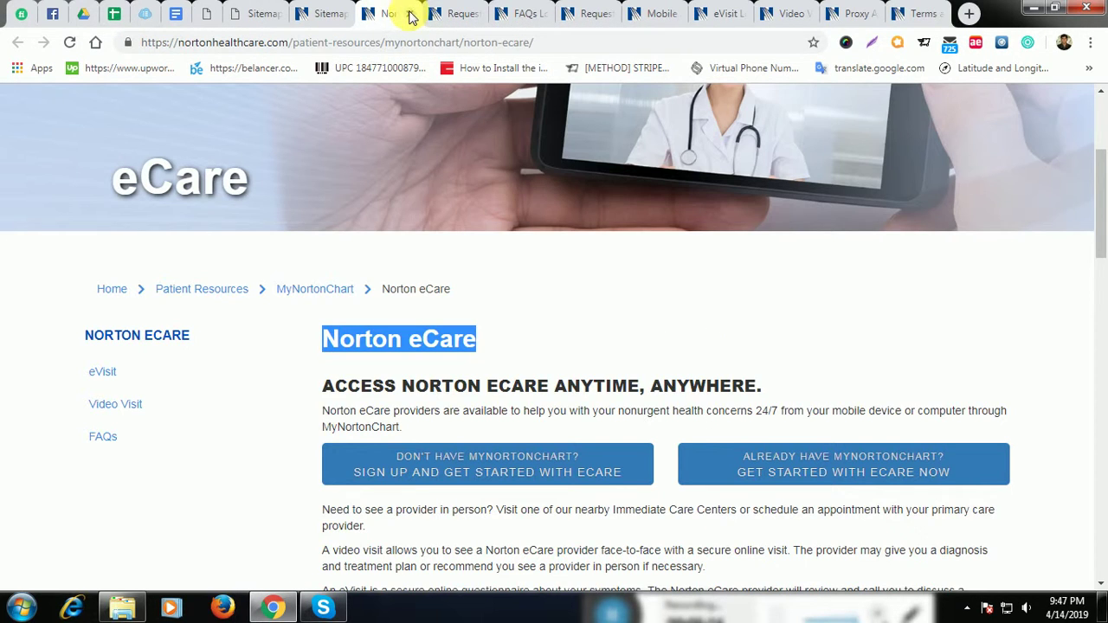
left_click(412, 13)
left_click_drag(323, 421, 628, 421)
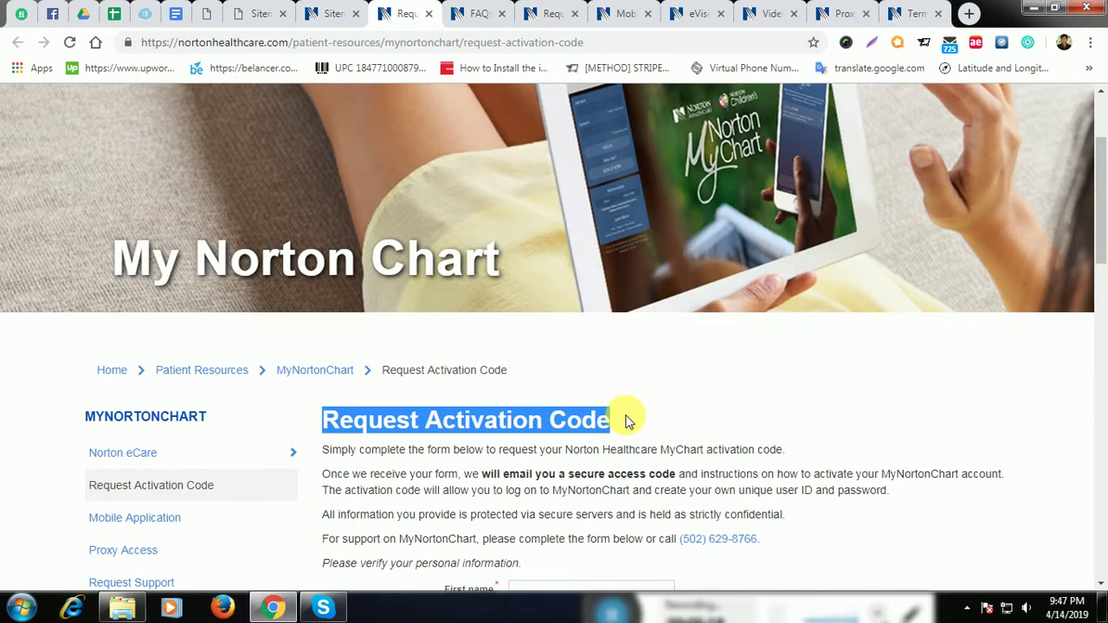
Return to the WordPress pages list and search it for Request Activation Code.
left_click(208, 15)
scroll(930, 236, "up", 20)
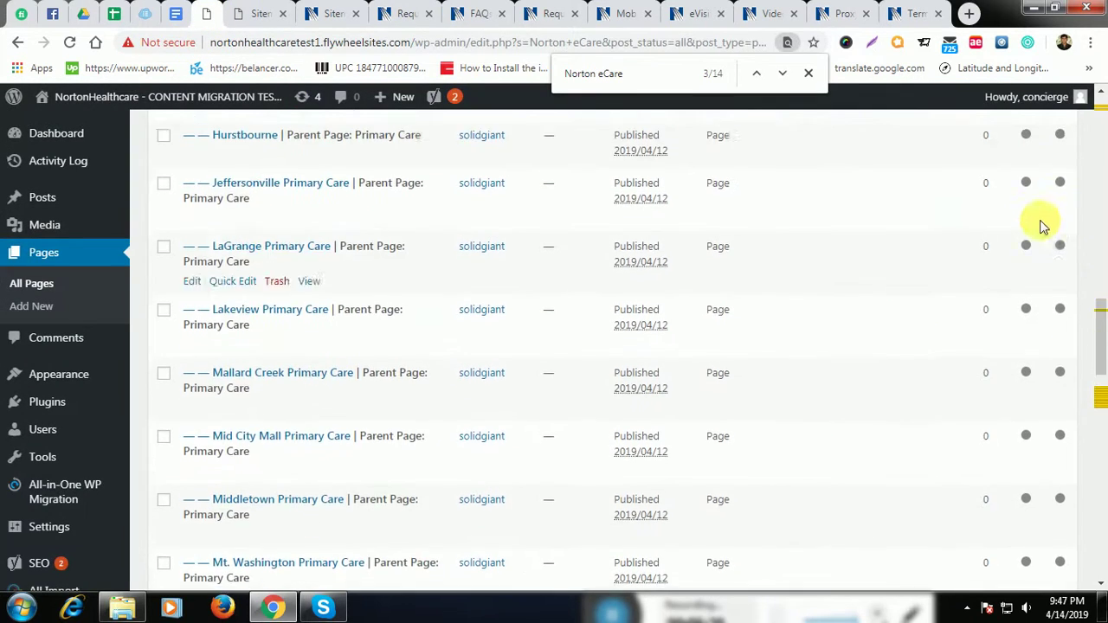
scroll(1016, 208, "up", 3)
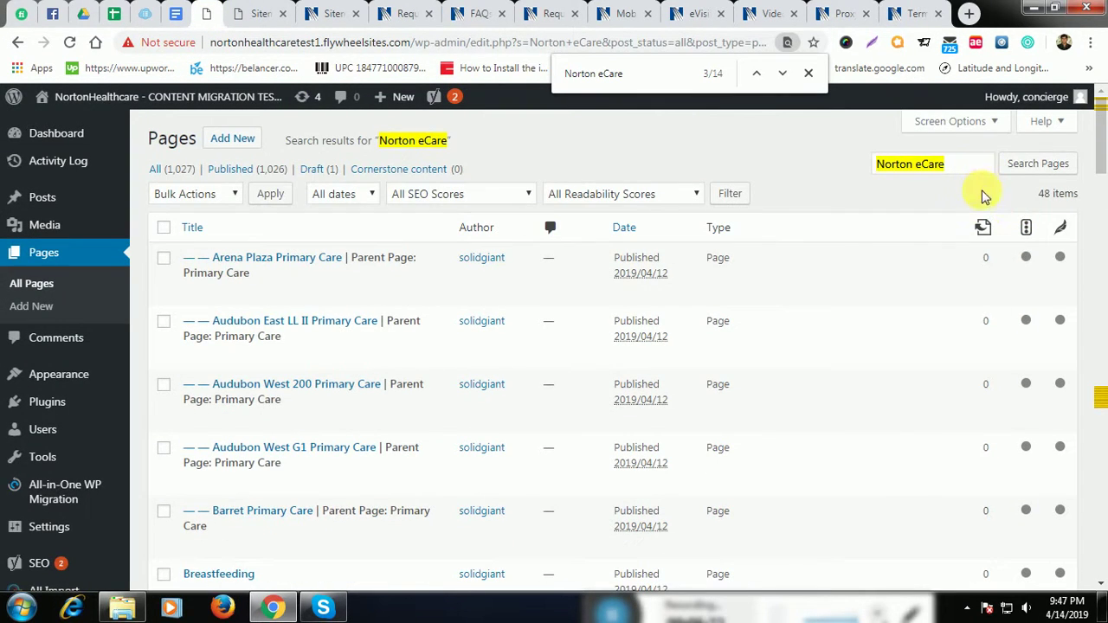
left_click(983, 164)
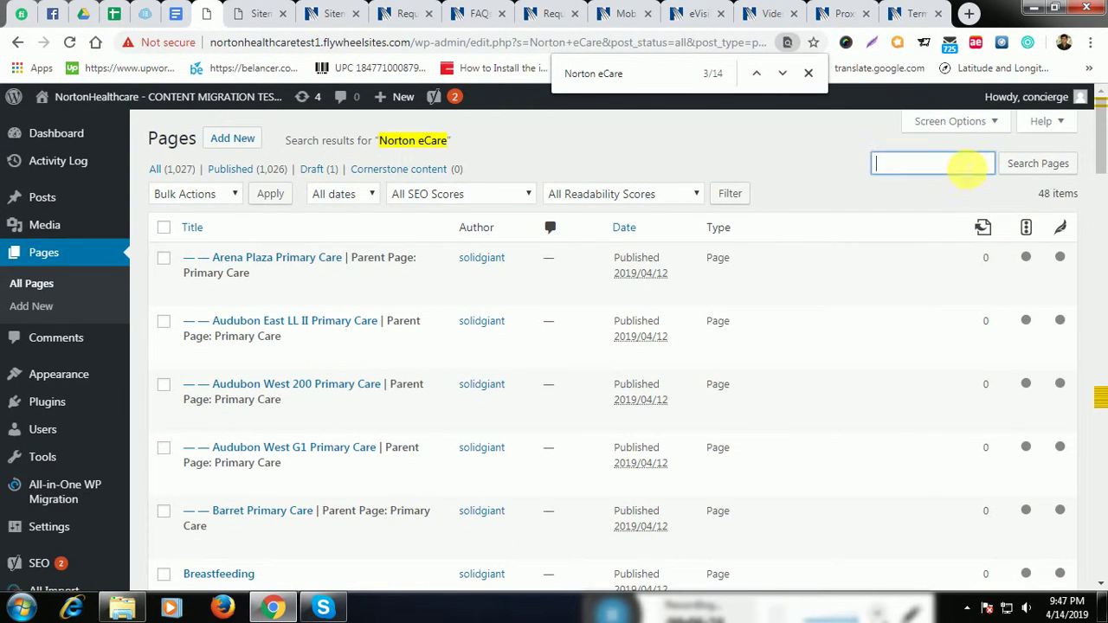
left_click(1038, 166)
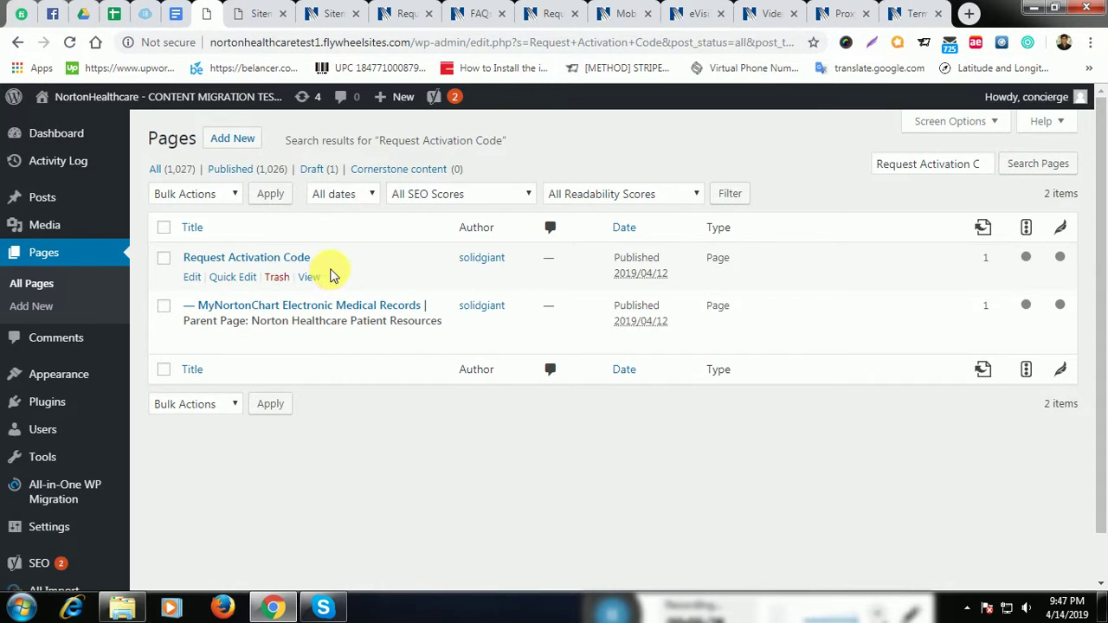
Open the Request Activation Code page for quick editing and set its order to 2.
key("ctrl+f")
left_click(220, 277)
scroll(296, 281, "down", 2)
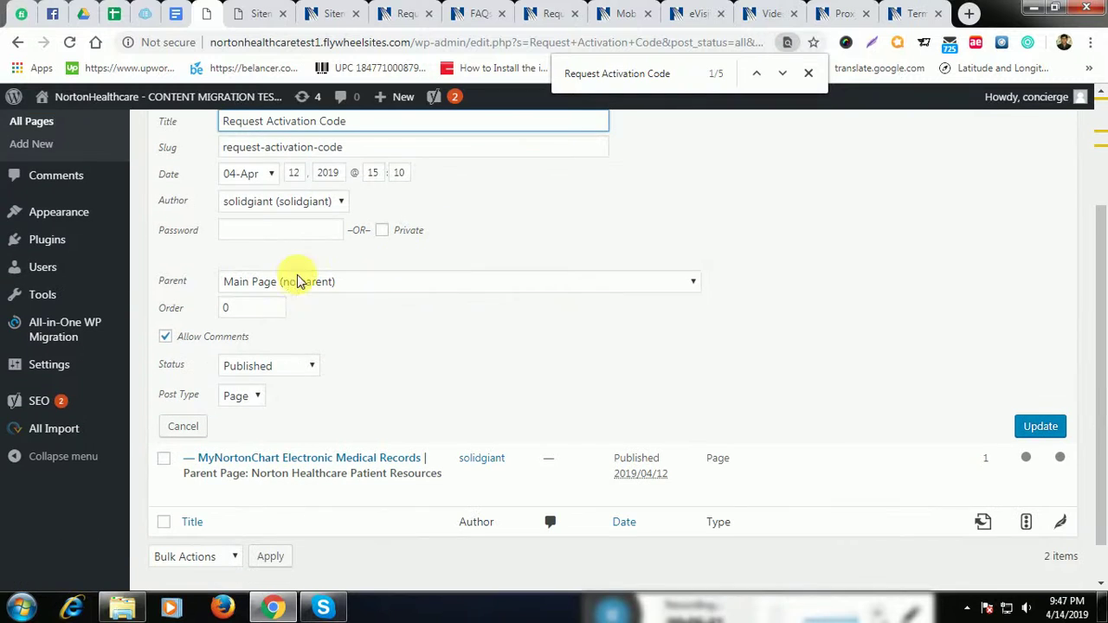
double_click(222, 313)
type("2")
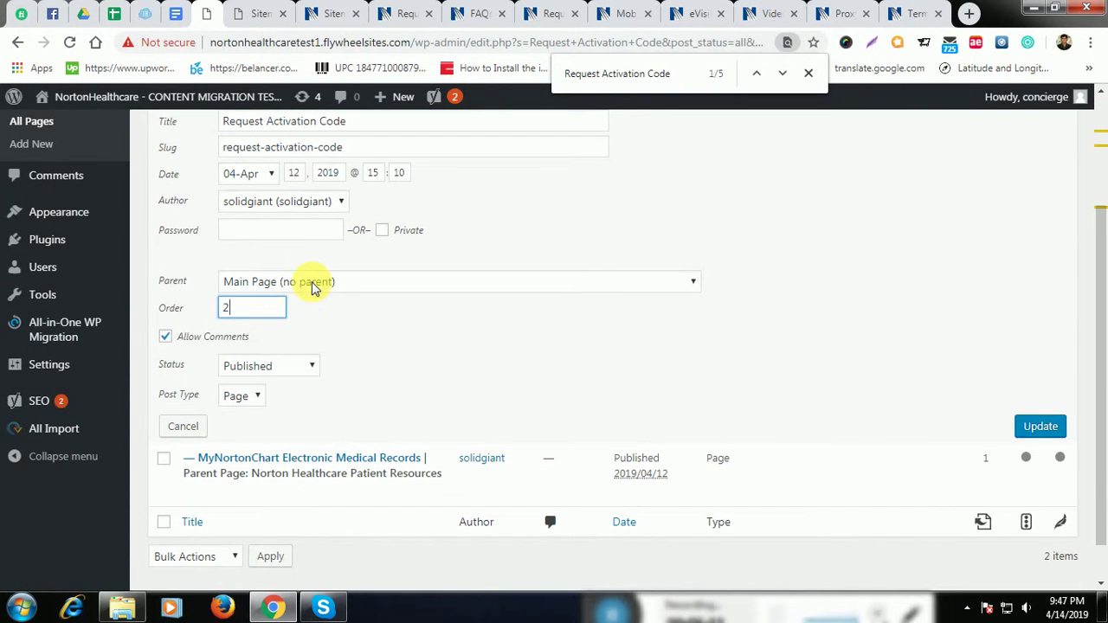
Set Request Activation Code's parent to MyNortonChart Electronic Medical Records and update the page.
left_click(312, 282)
type("nu")
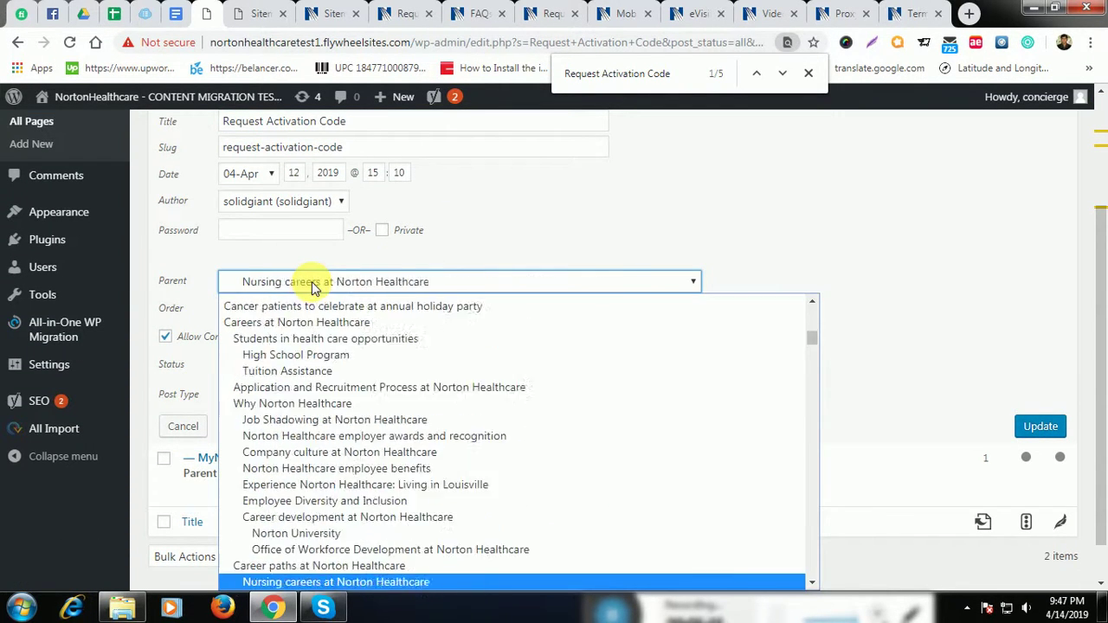
key("Down")
key("Down")
key("Down")
key("Down")
key("Down")
key("Down")
key("Down")
key("Down")
key("Down")
key("Down")
key("Down")
key("Down")
key("Down")
key("Down")
key("Down")
key("Down")
key("Down")
key("Down")
key("Down")
key("Down")
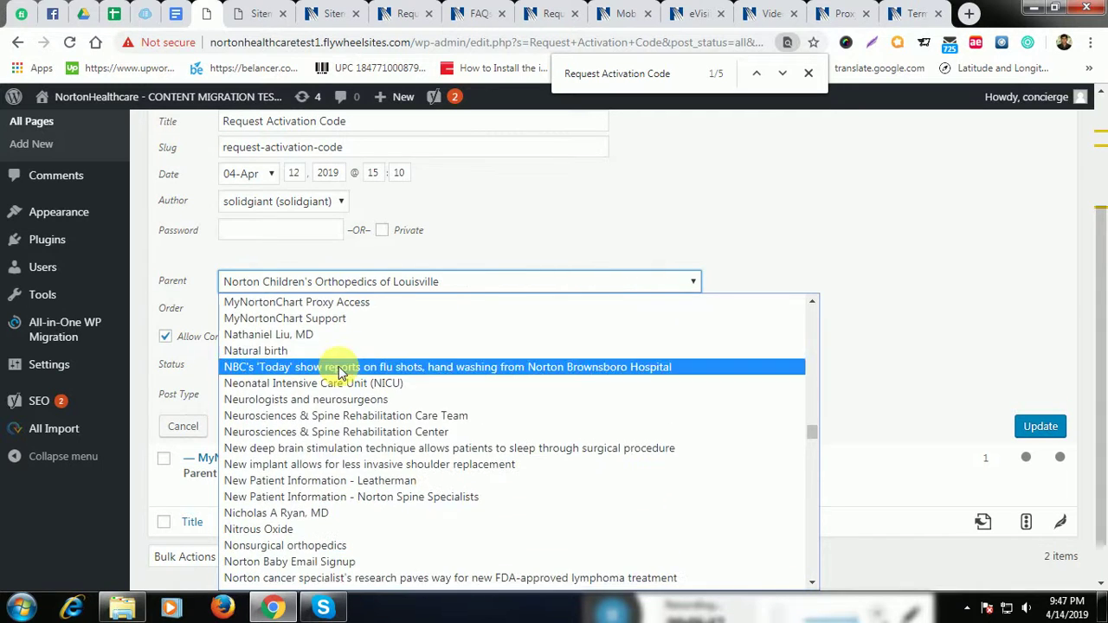
scroll(338, 368, "down", 5)
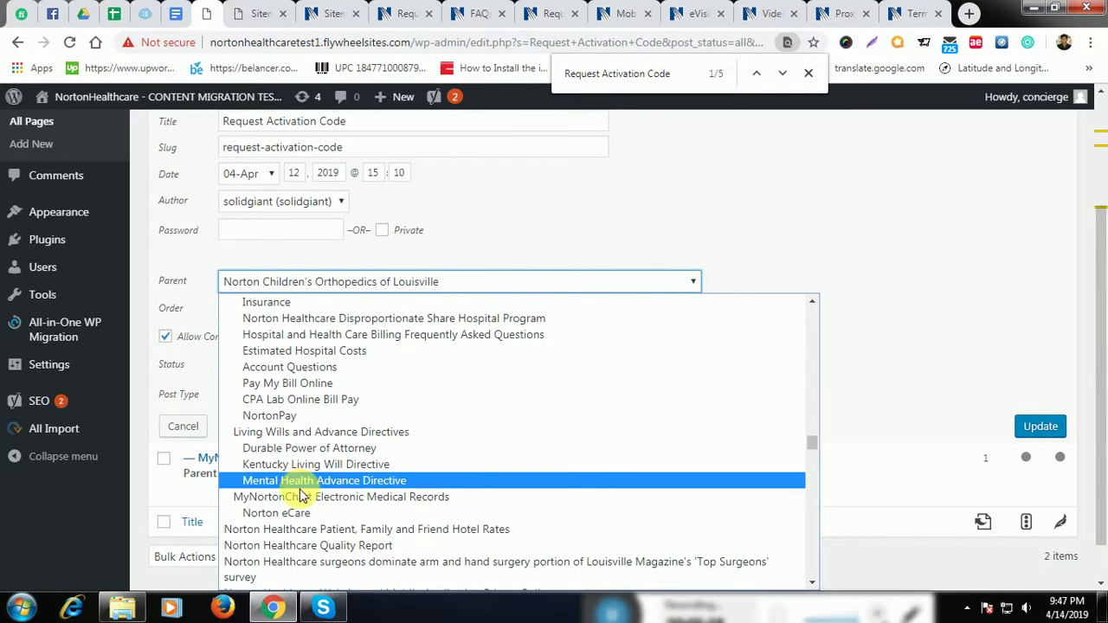
left_click(302, 496)
left_click(1036, 426)
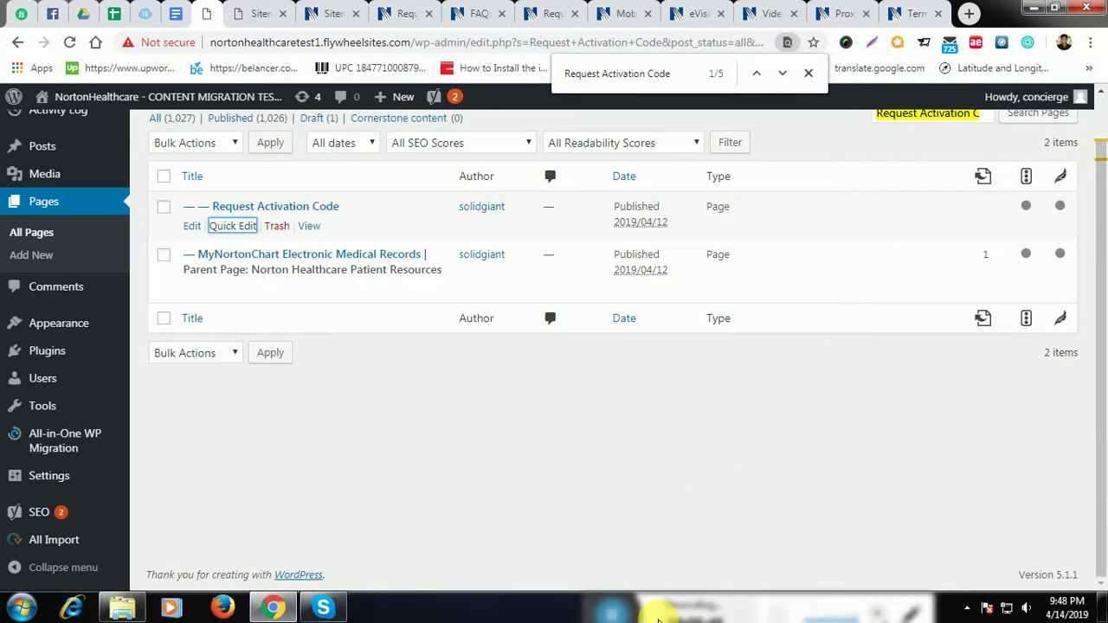
Minimize the browser to reach the desktop, unlock the taskbar and open the Taskbar and Start Menu properties.
left_click(1032, 10)
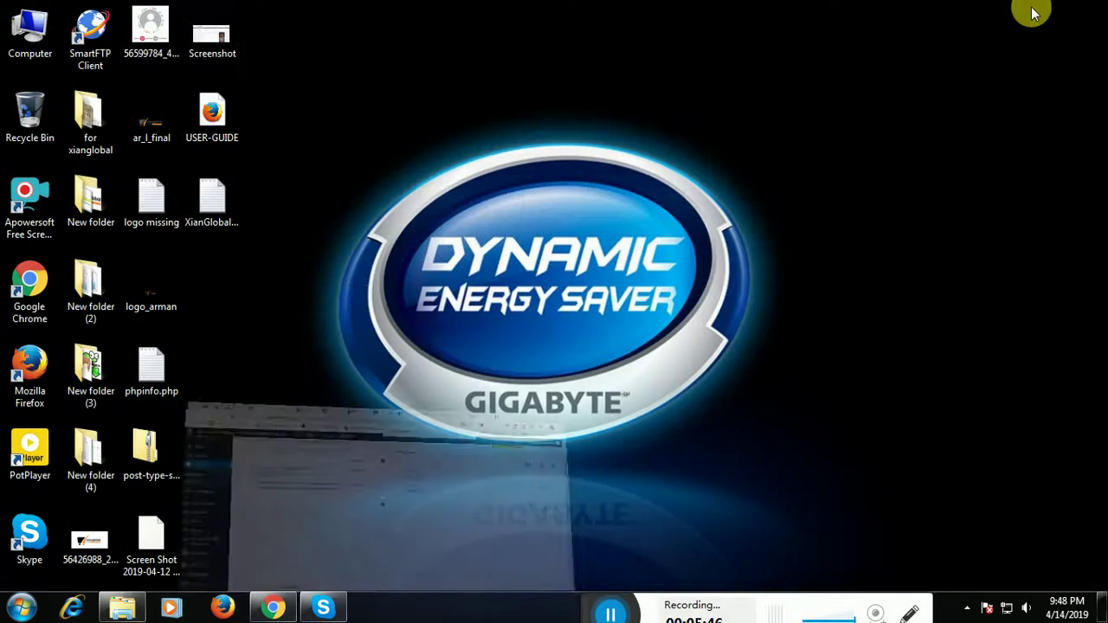
left_click(28, 190)
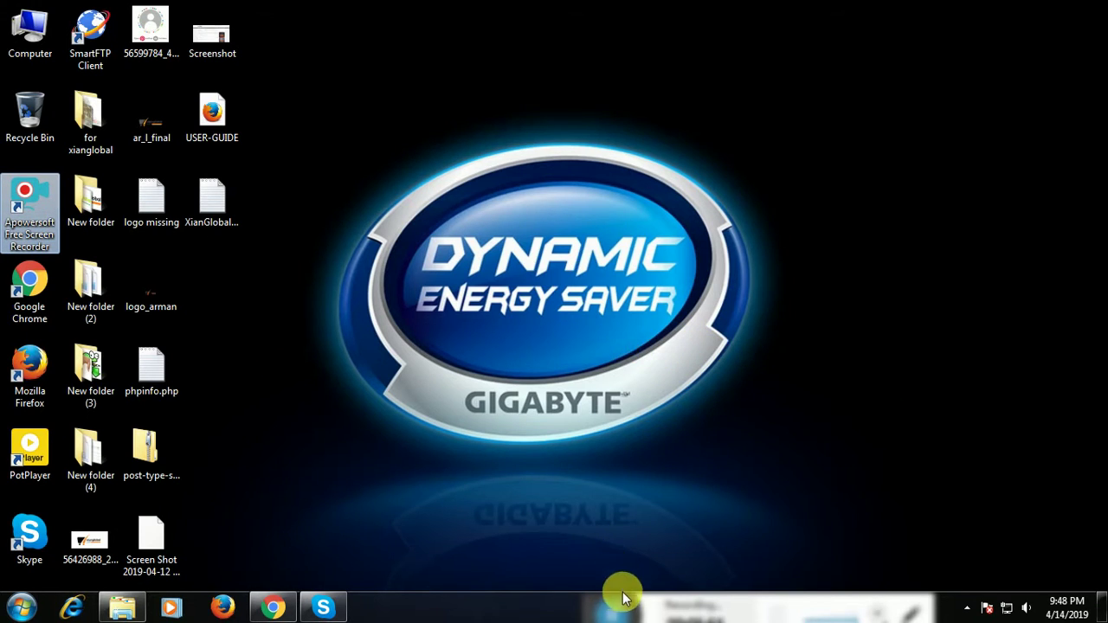
right_click(518, 605)
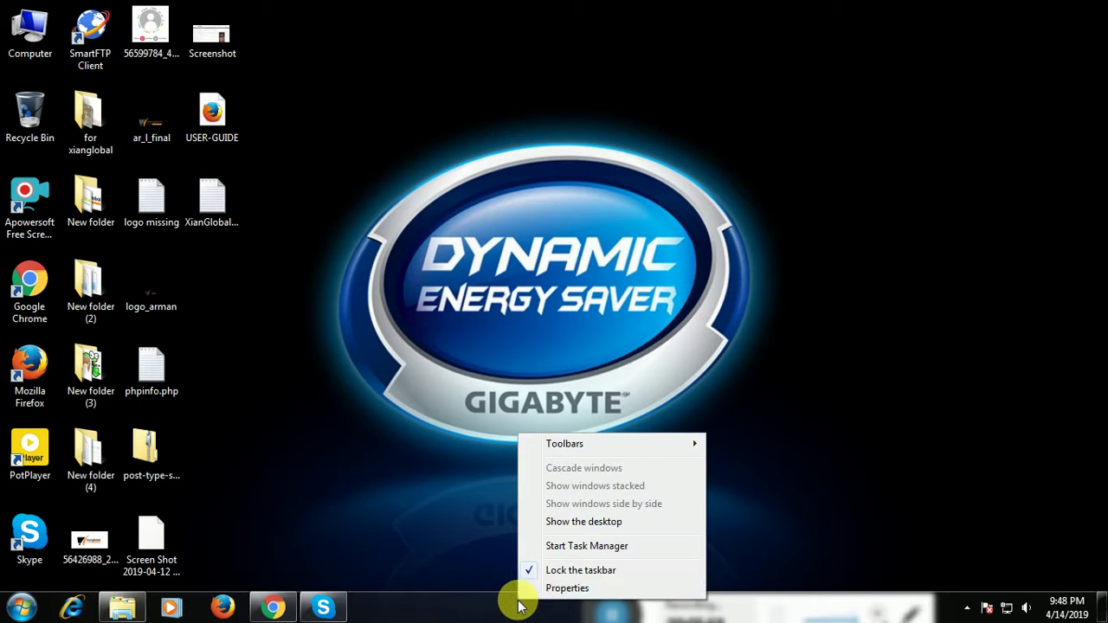
left_click(571, 575)
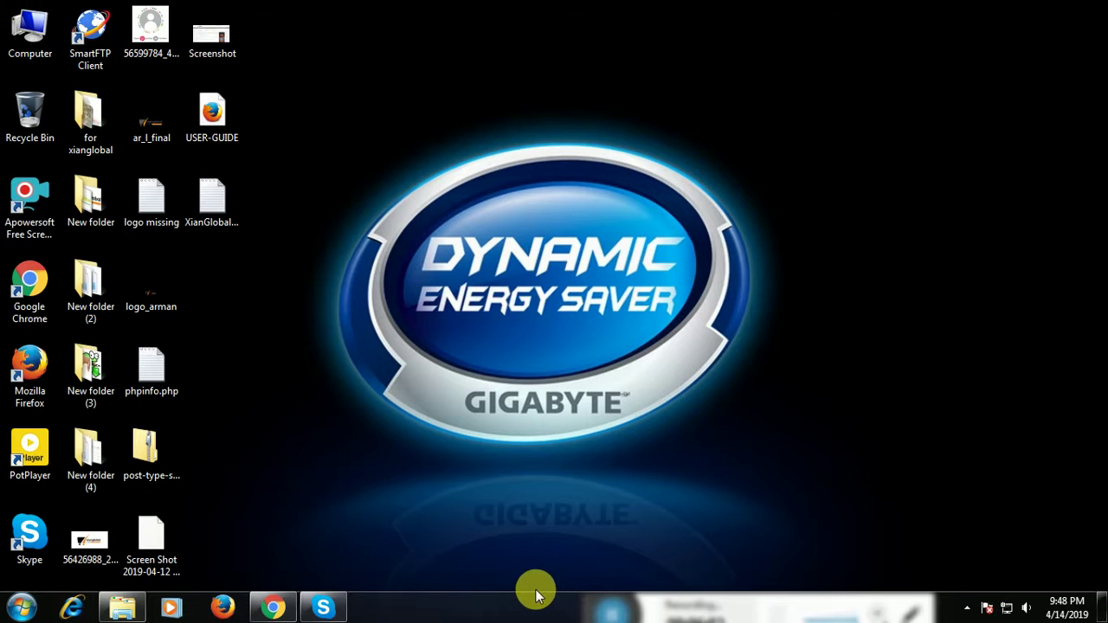
right_click(512, 608)
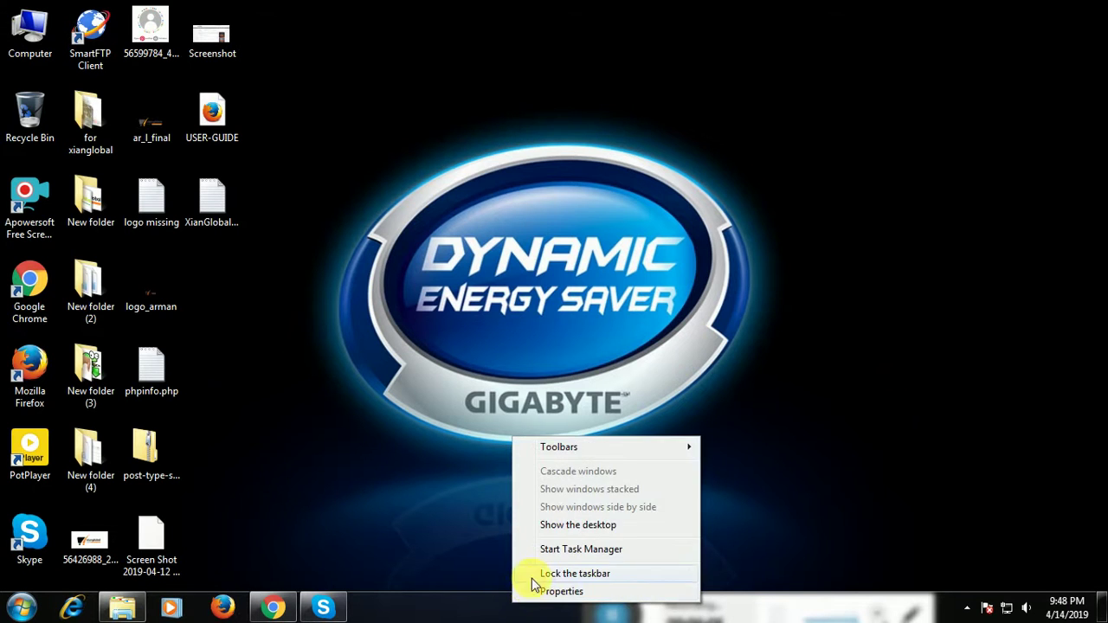
left_click(561, 592)
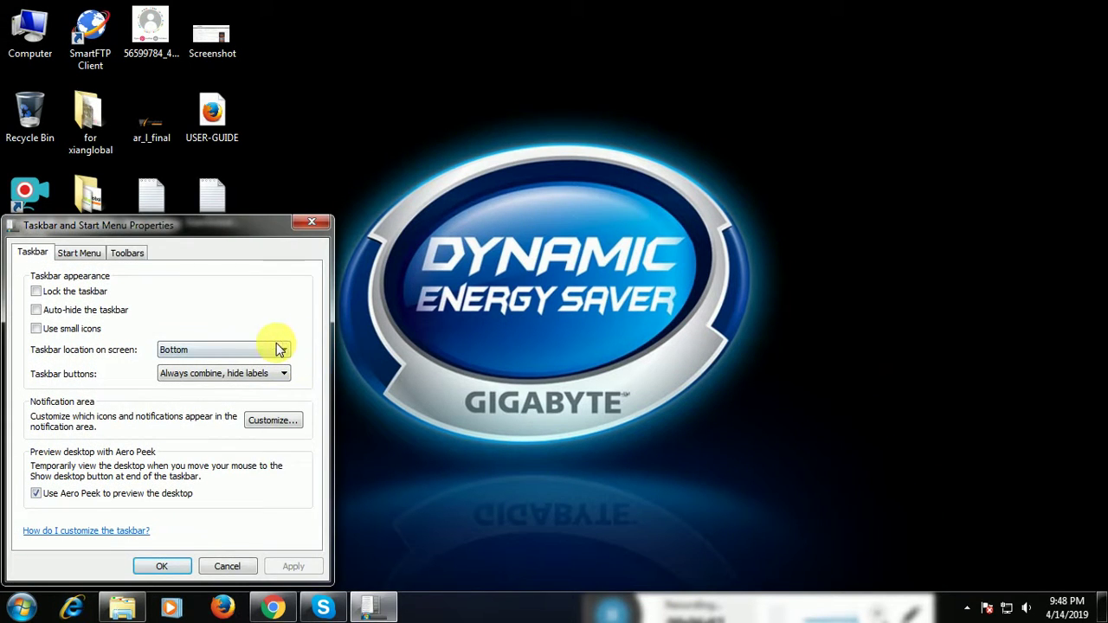